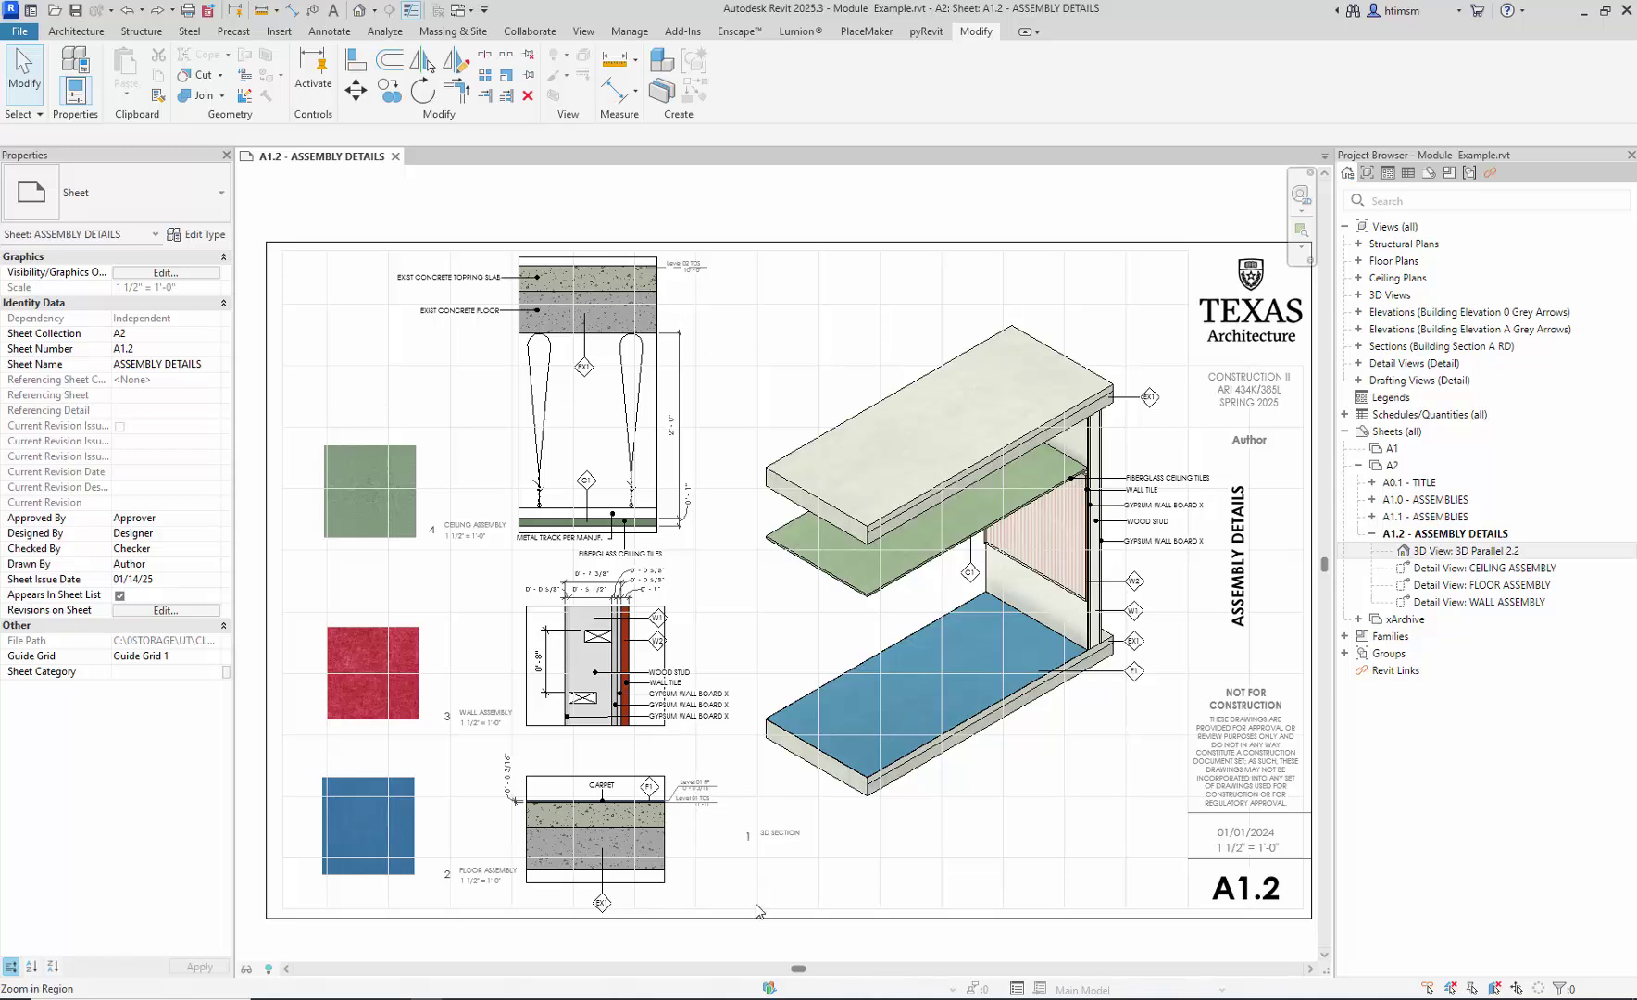
Step: Renumber the ASSEMBLY DETAILS sheet as A1.21 and rename it SCENARIO 1
{"action": "left_click", "coordinate": [1450, 536]}
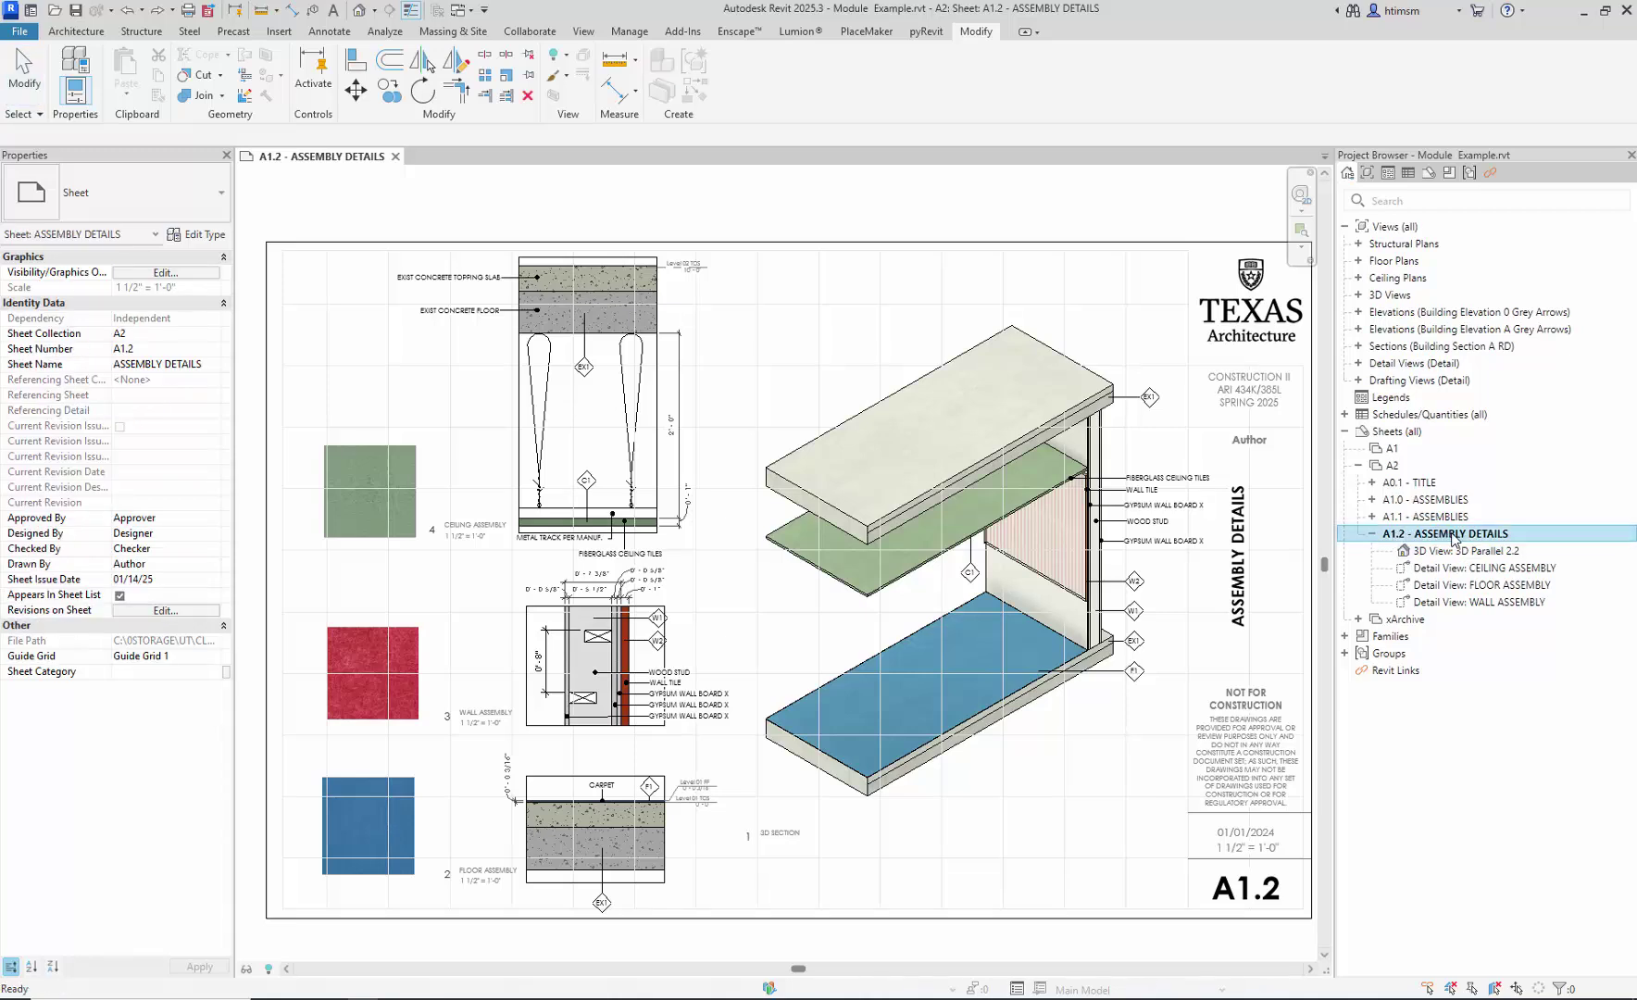
{"action": "left_click", "coordinate": [1451, 534]}
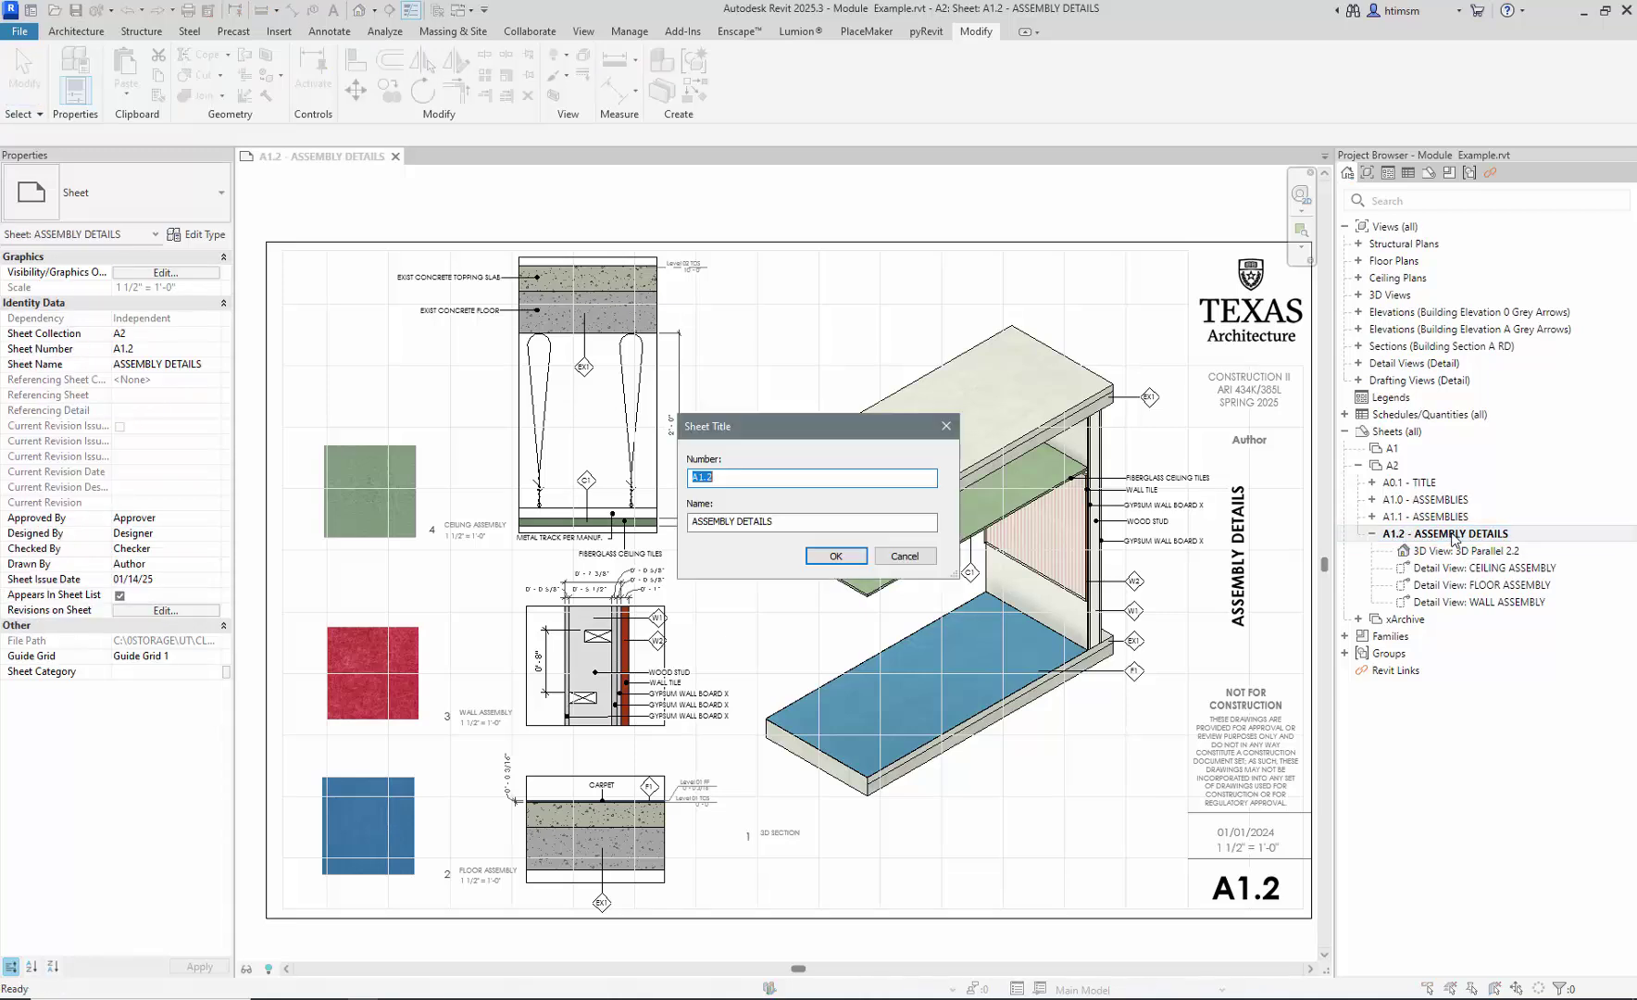
{"action": "left_click", "coordinate": [778, 521]}
{"action": "left_click_drag", "start_coordinate": [765, 522], "coordinate": [686, 526]}
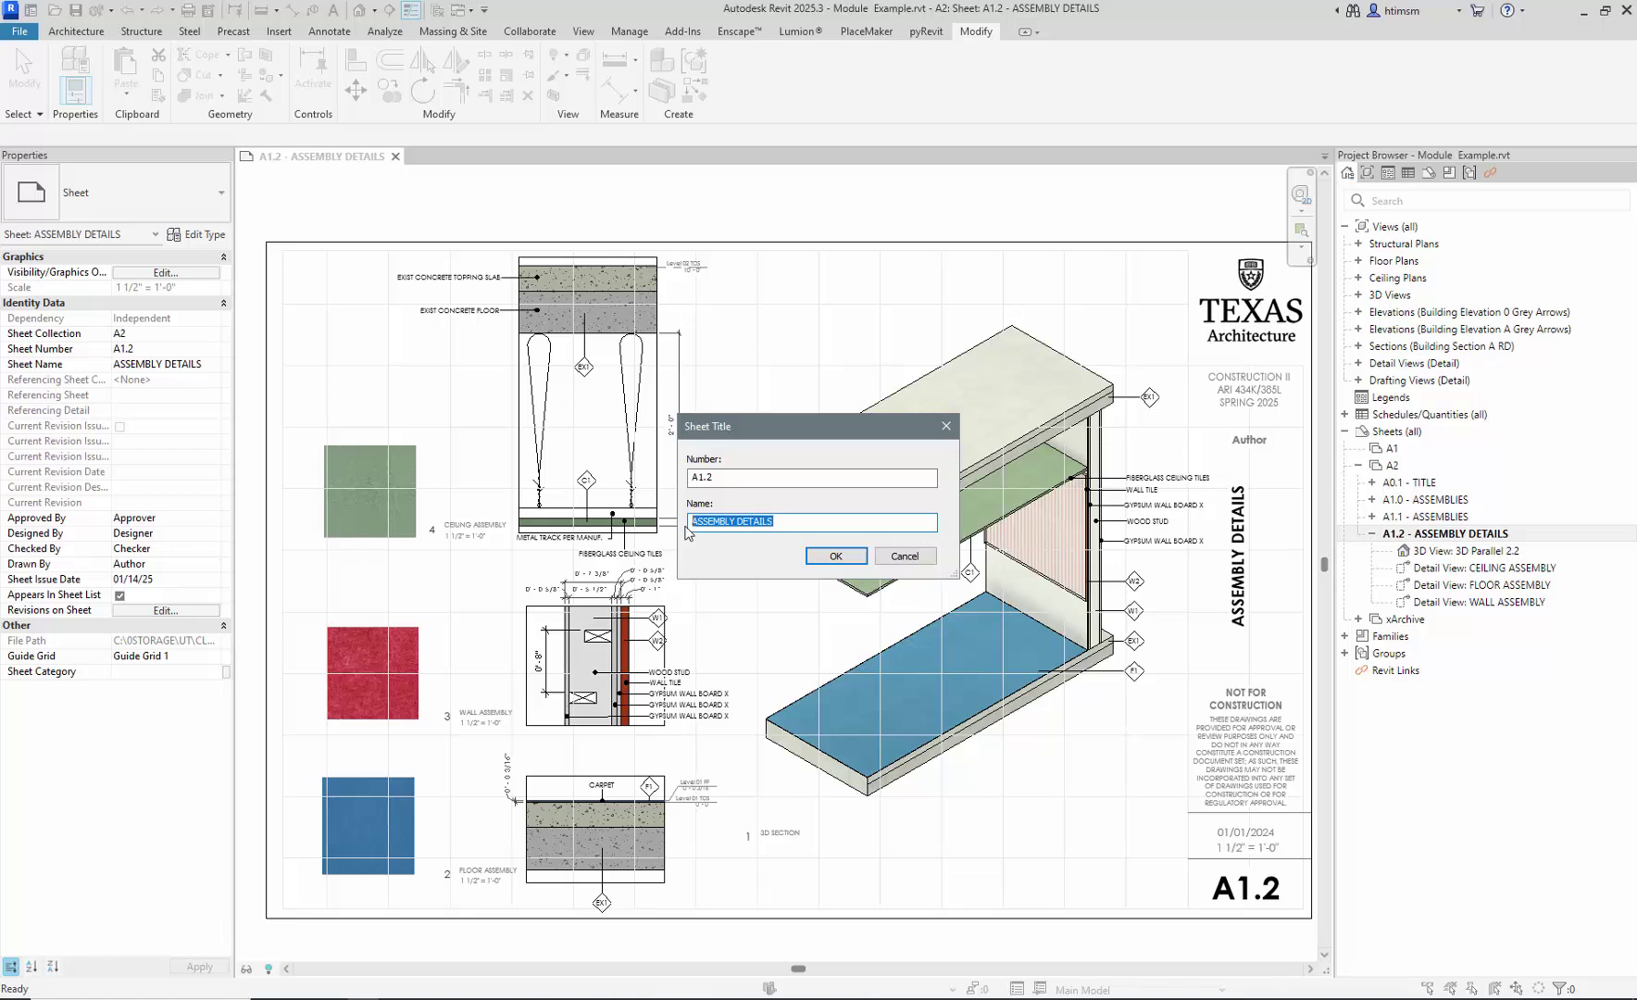
{"action": "type", "text": "SCENARIO 1"}
{"action": "left_click", "coordinate": [720, 478]}
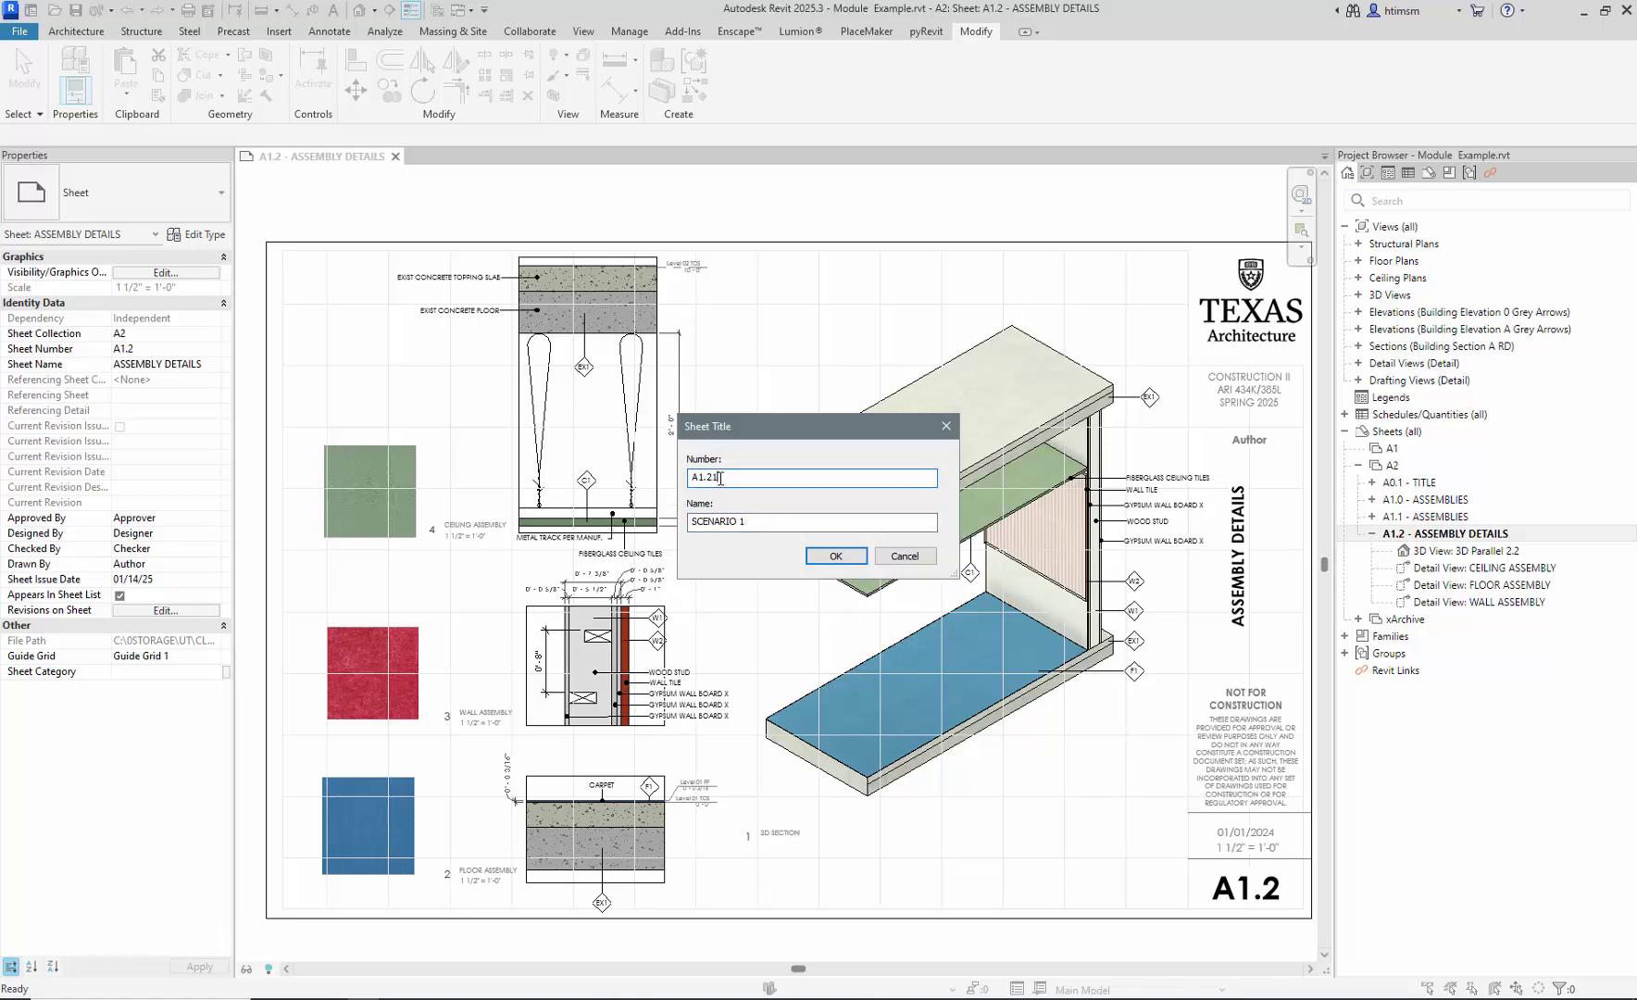
{"action": "left_click", "coordinate": [835, 555]}
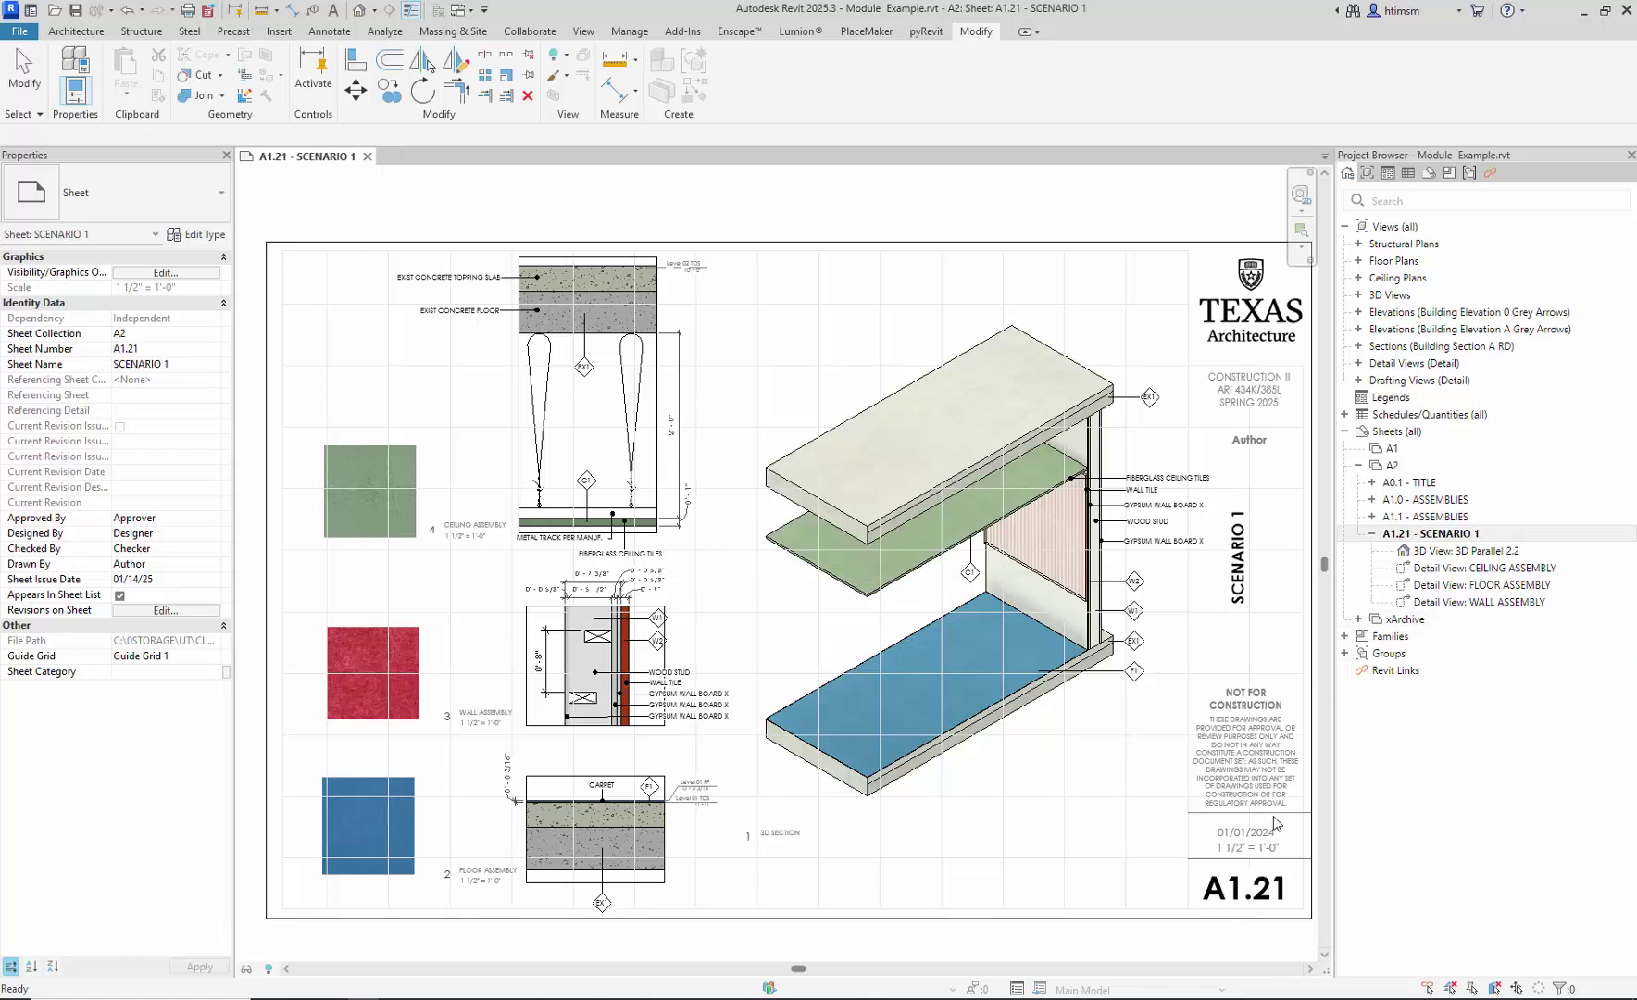
Step: Duplicate the SCENARIO 1 sheet together with its views, using Duplicate with Detailing for the views
{"action": "right_click", "coordinate": [1437, 536]}
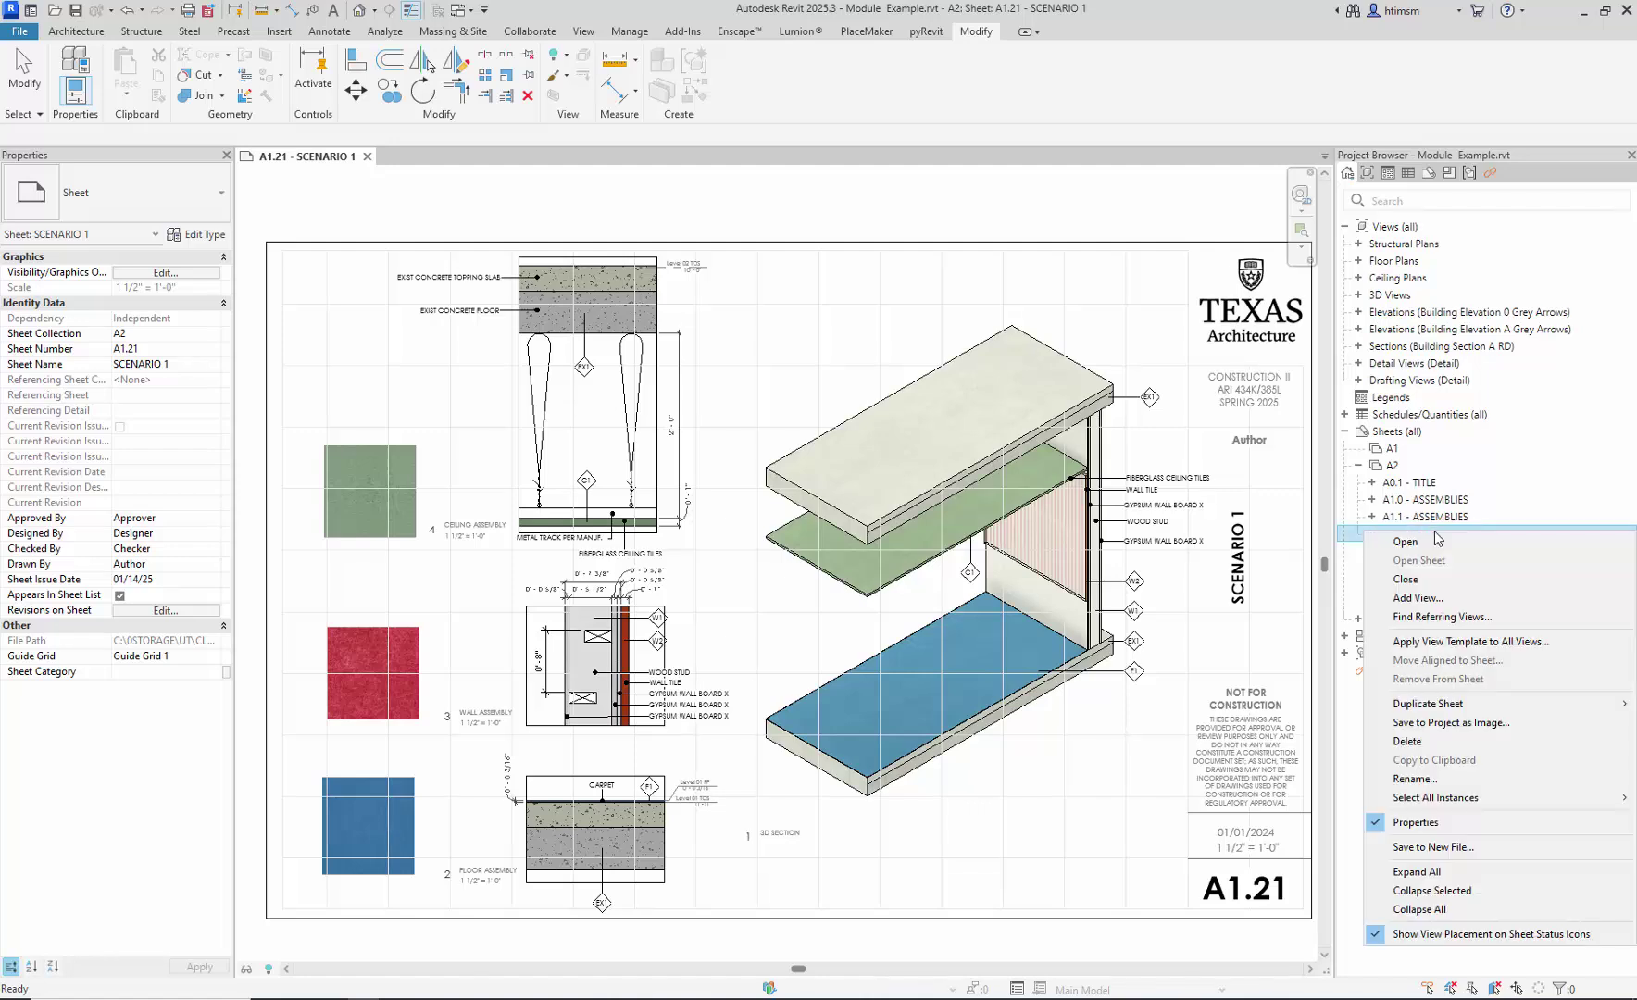
{"action": "left_click", "coordinate": [1452, 965]}
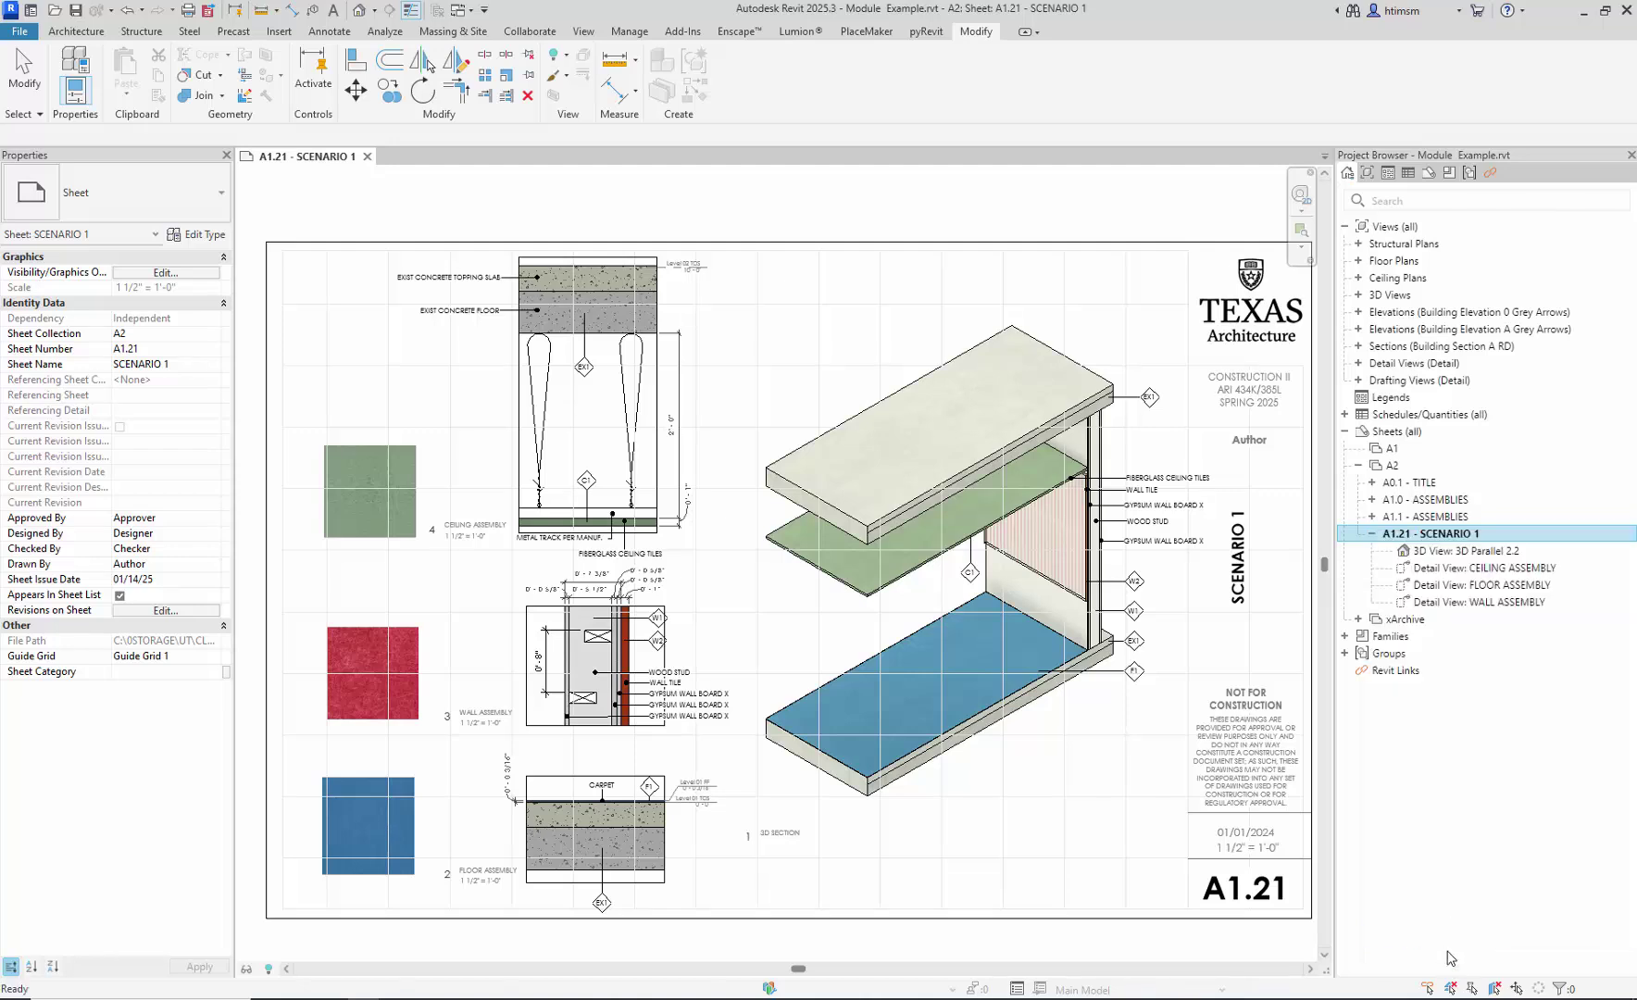
{"action": "right_click", "coordinate": [1440, 536]}
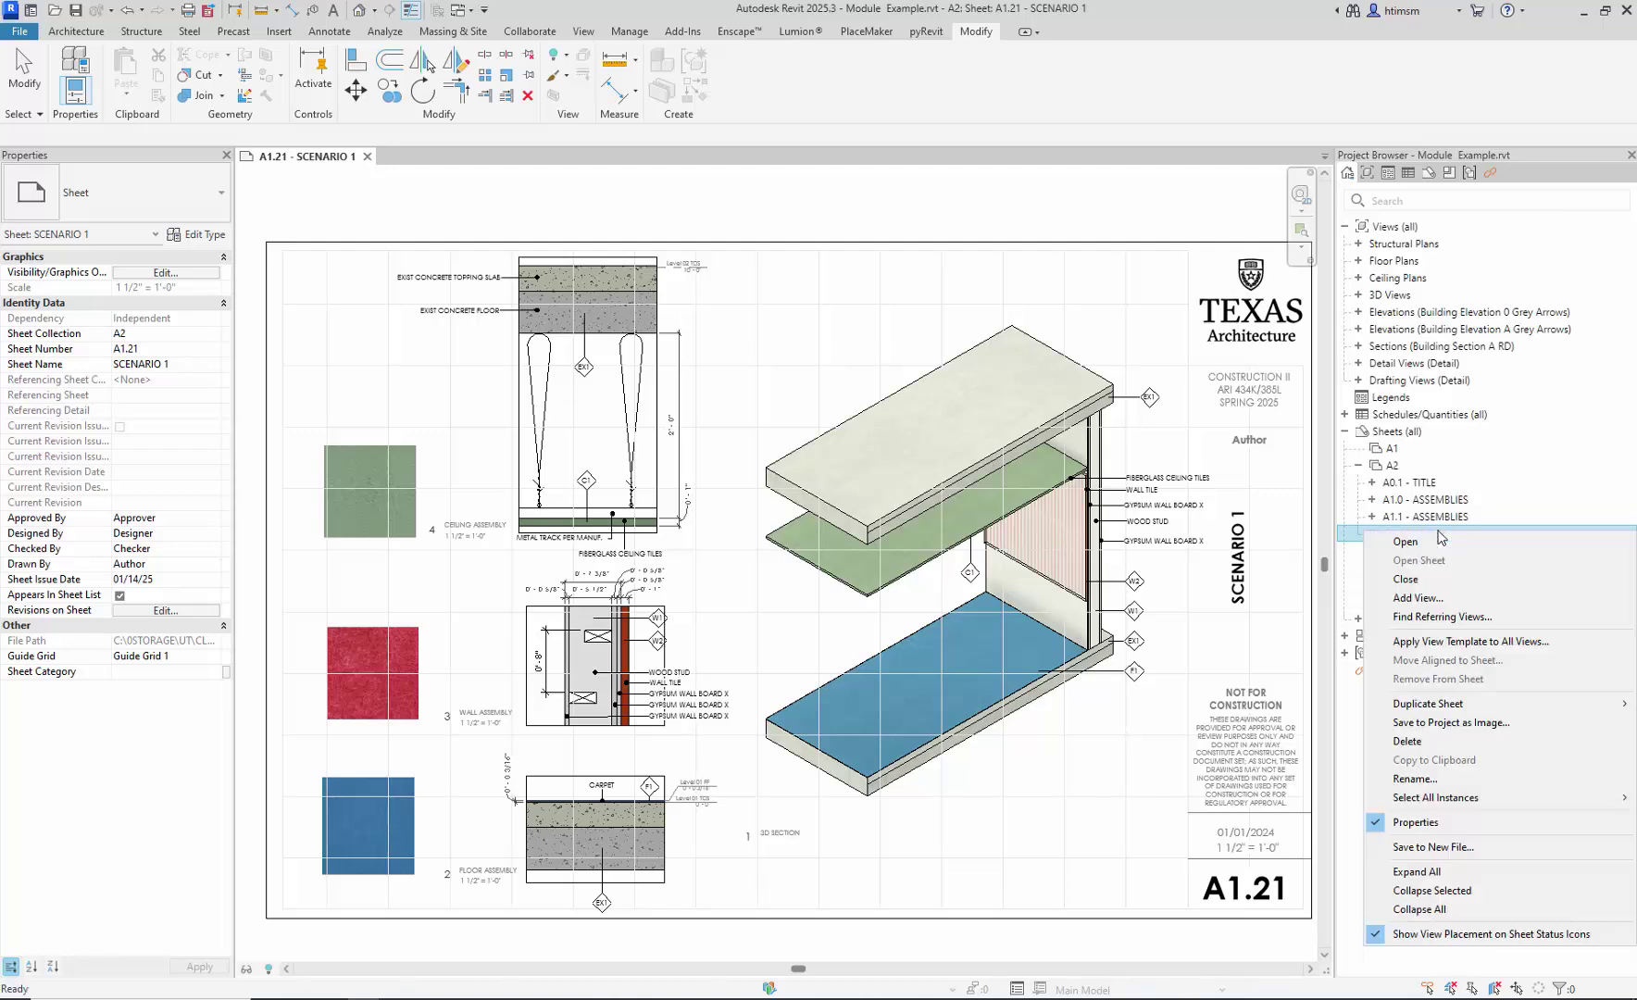
{"action": "mouse_move", "coordinate": [1445, 713]}
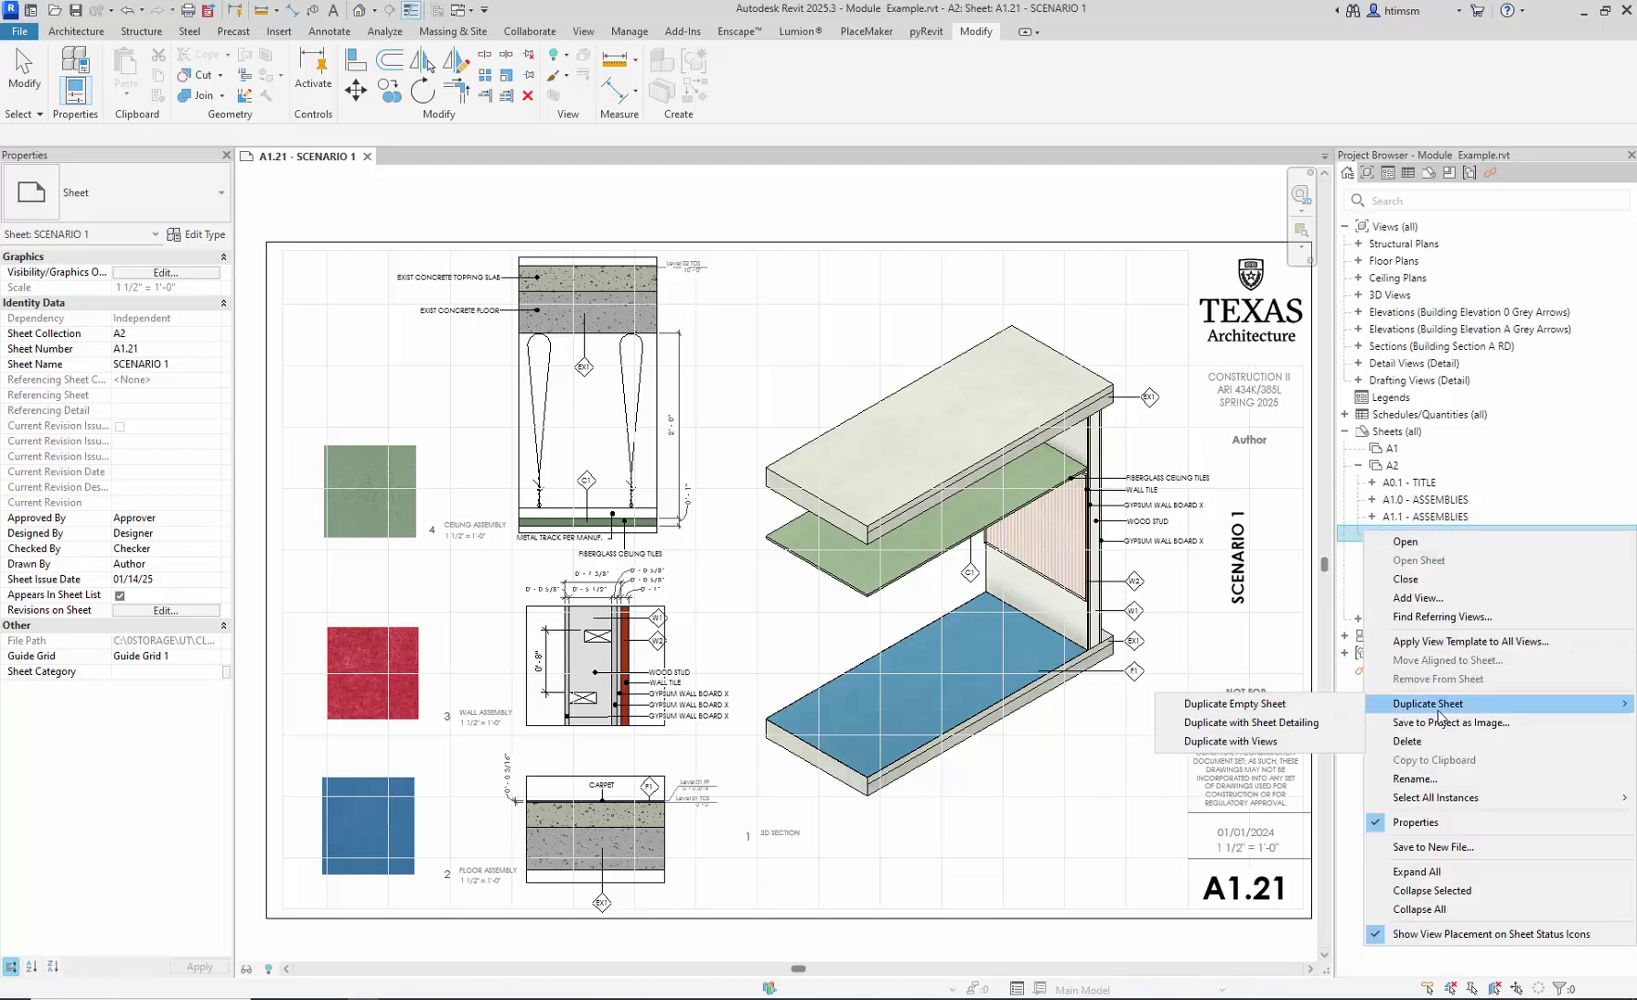
{"action": "left_click", "coordinate": [1271, 742]}
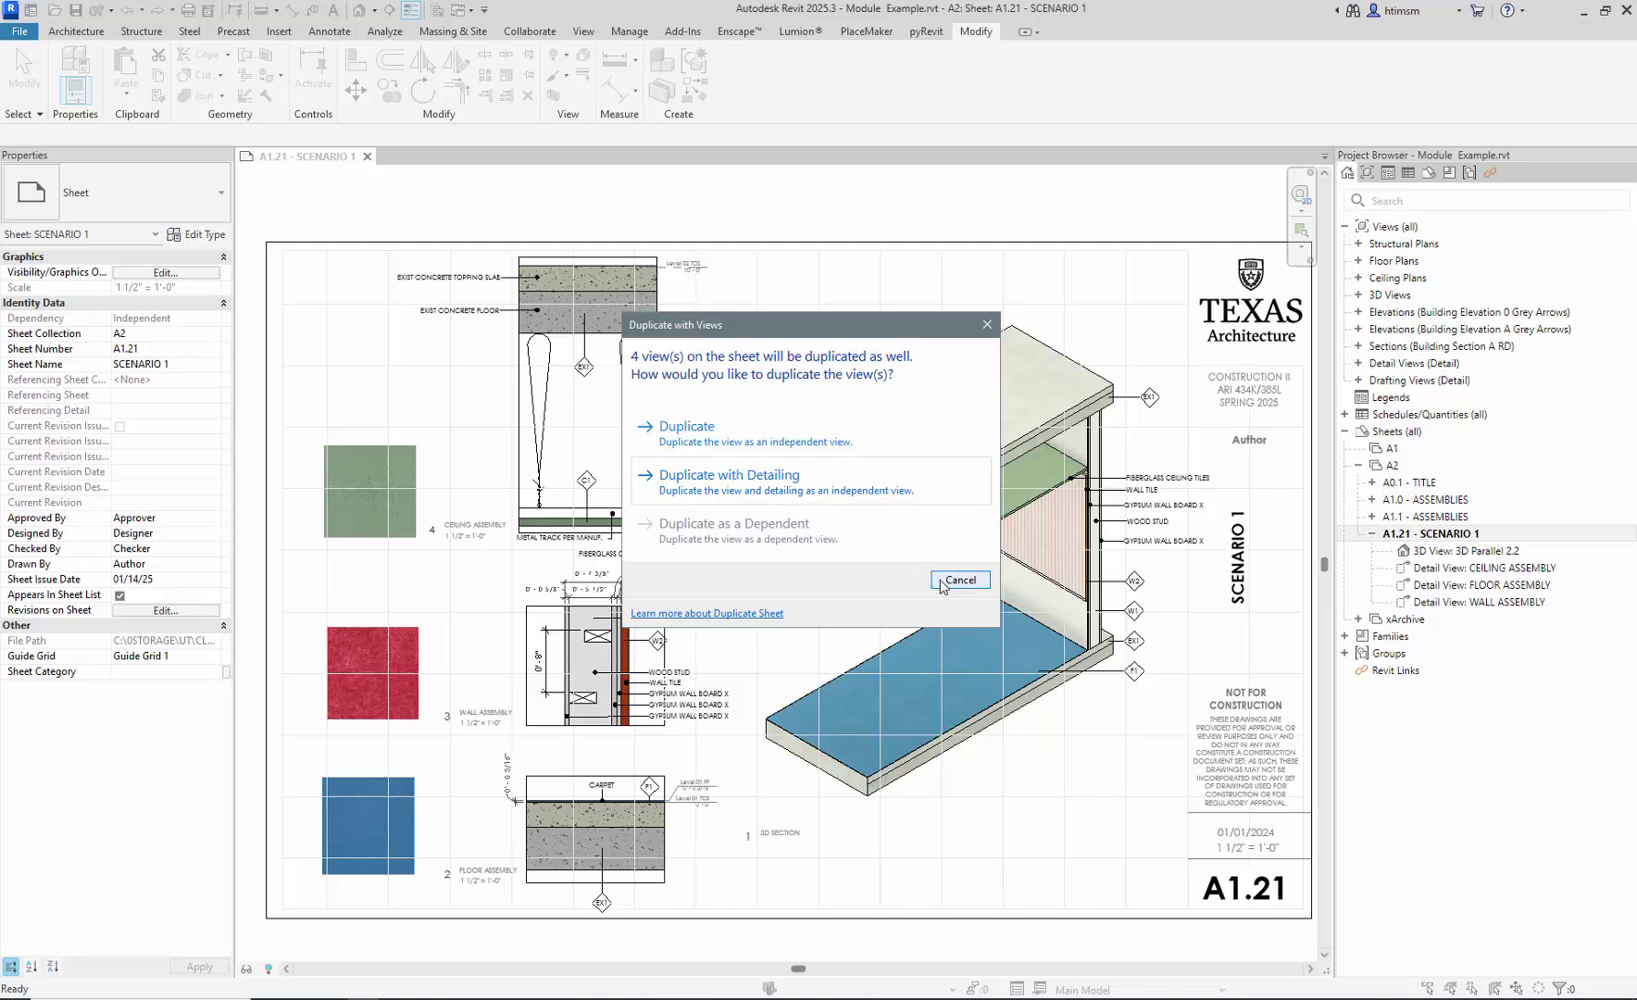
{"action": "left_click", "coordinate": [755, 490]}
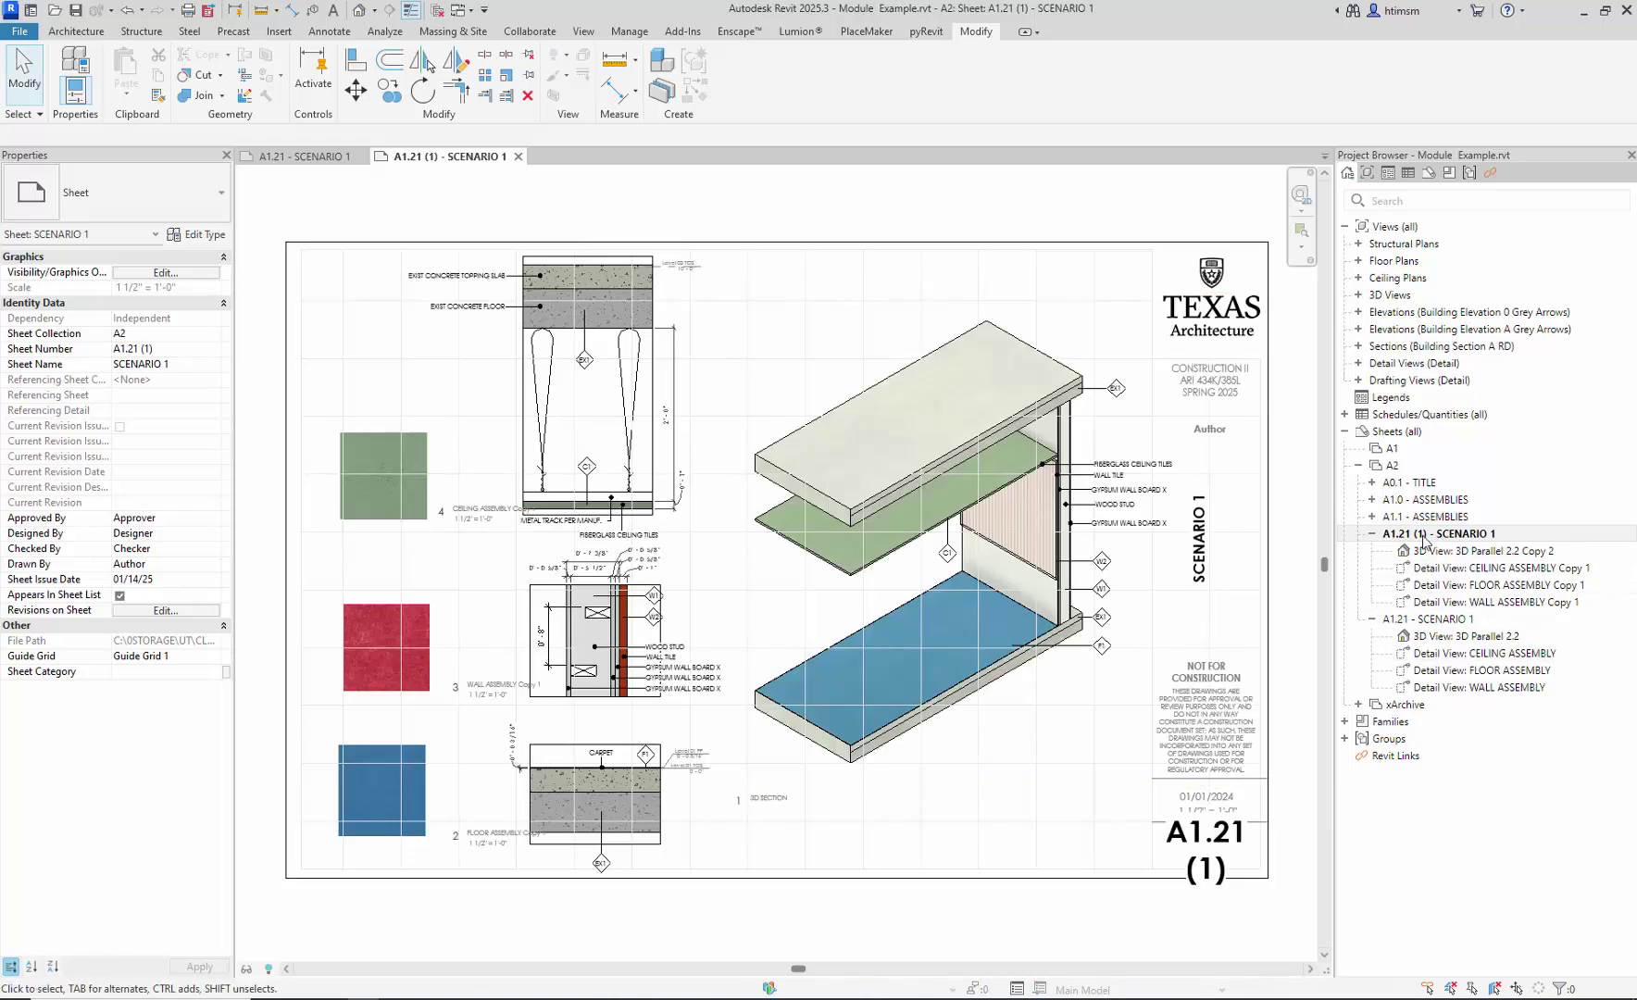
Step: Compare the original sheet with its duplicate, and set the duplicate's number to A1.22 and its name to SCENARIO 2
{"action": "double_click", "coordinate": [1434, 620]}
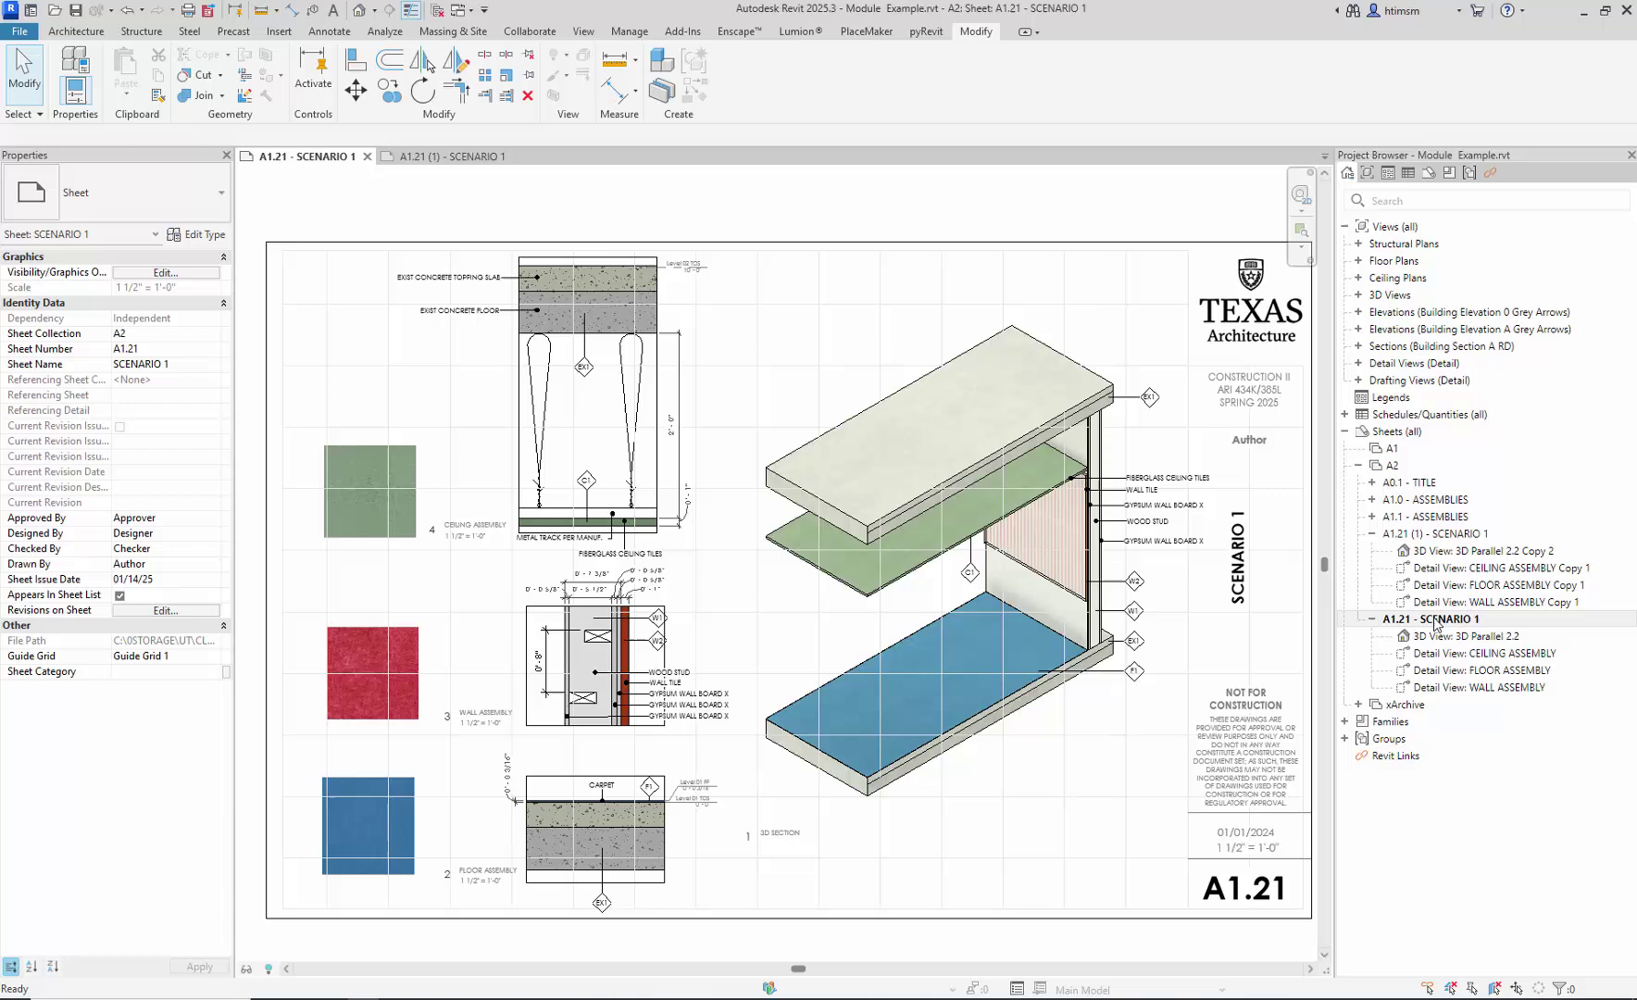
{"action": "double_click", "coordinate": [1436, 534]}
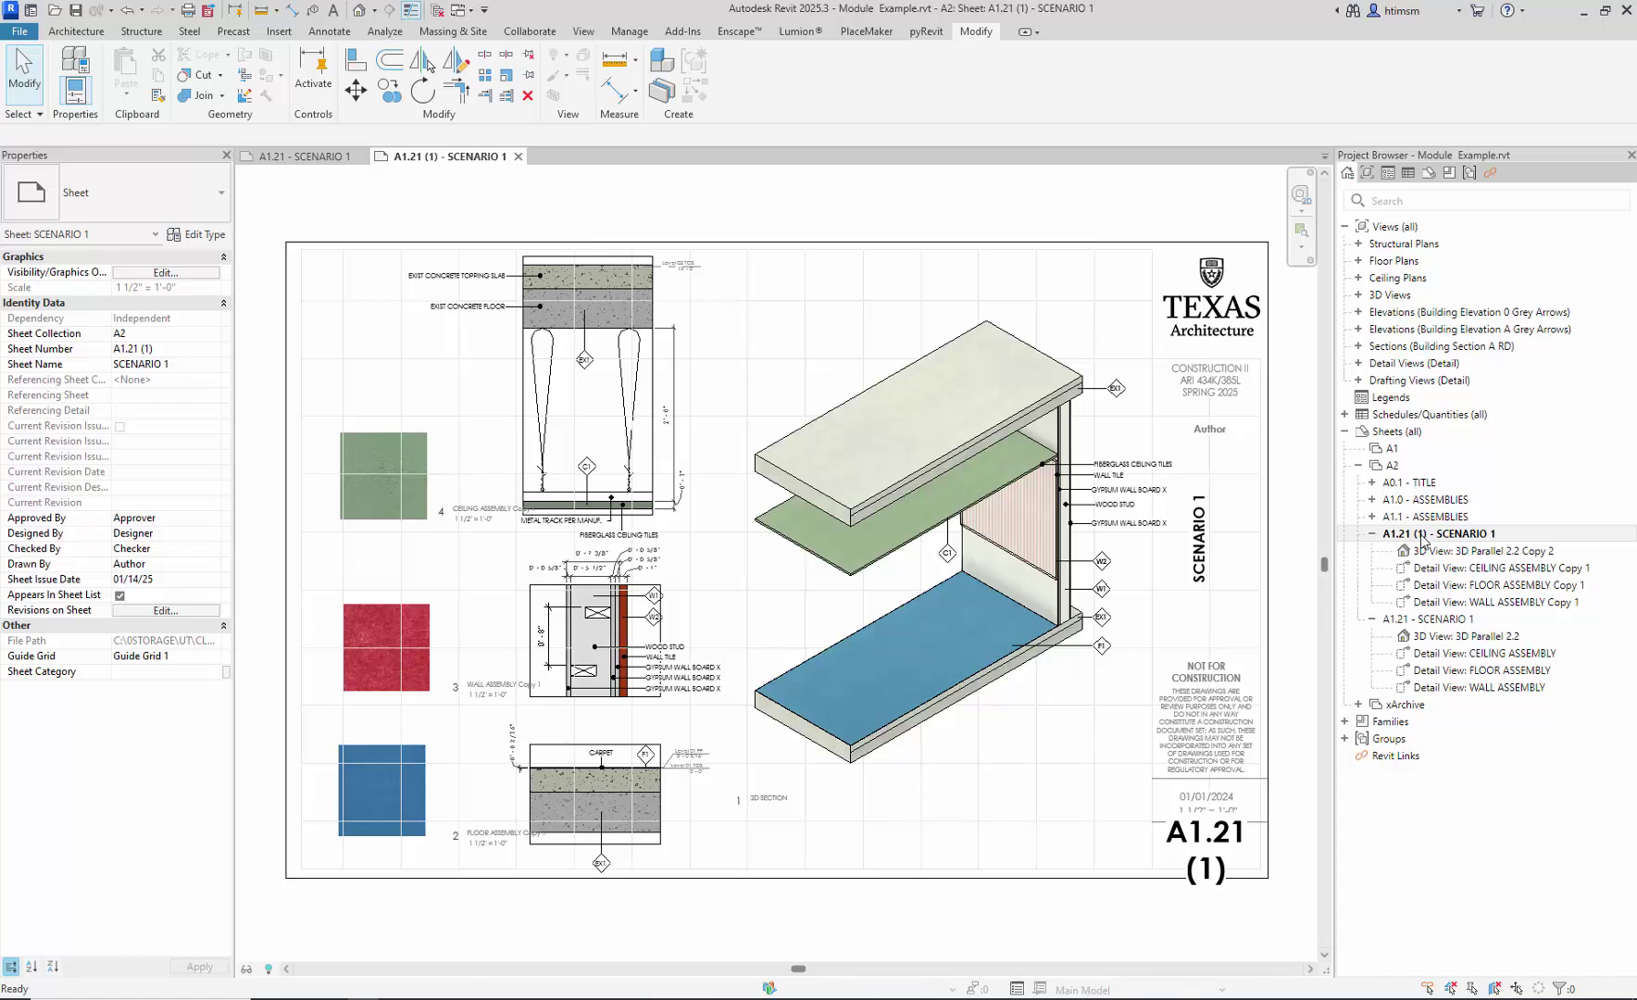
{"action": "left_click", "coordinate": [1424, 540]}
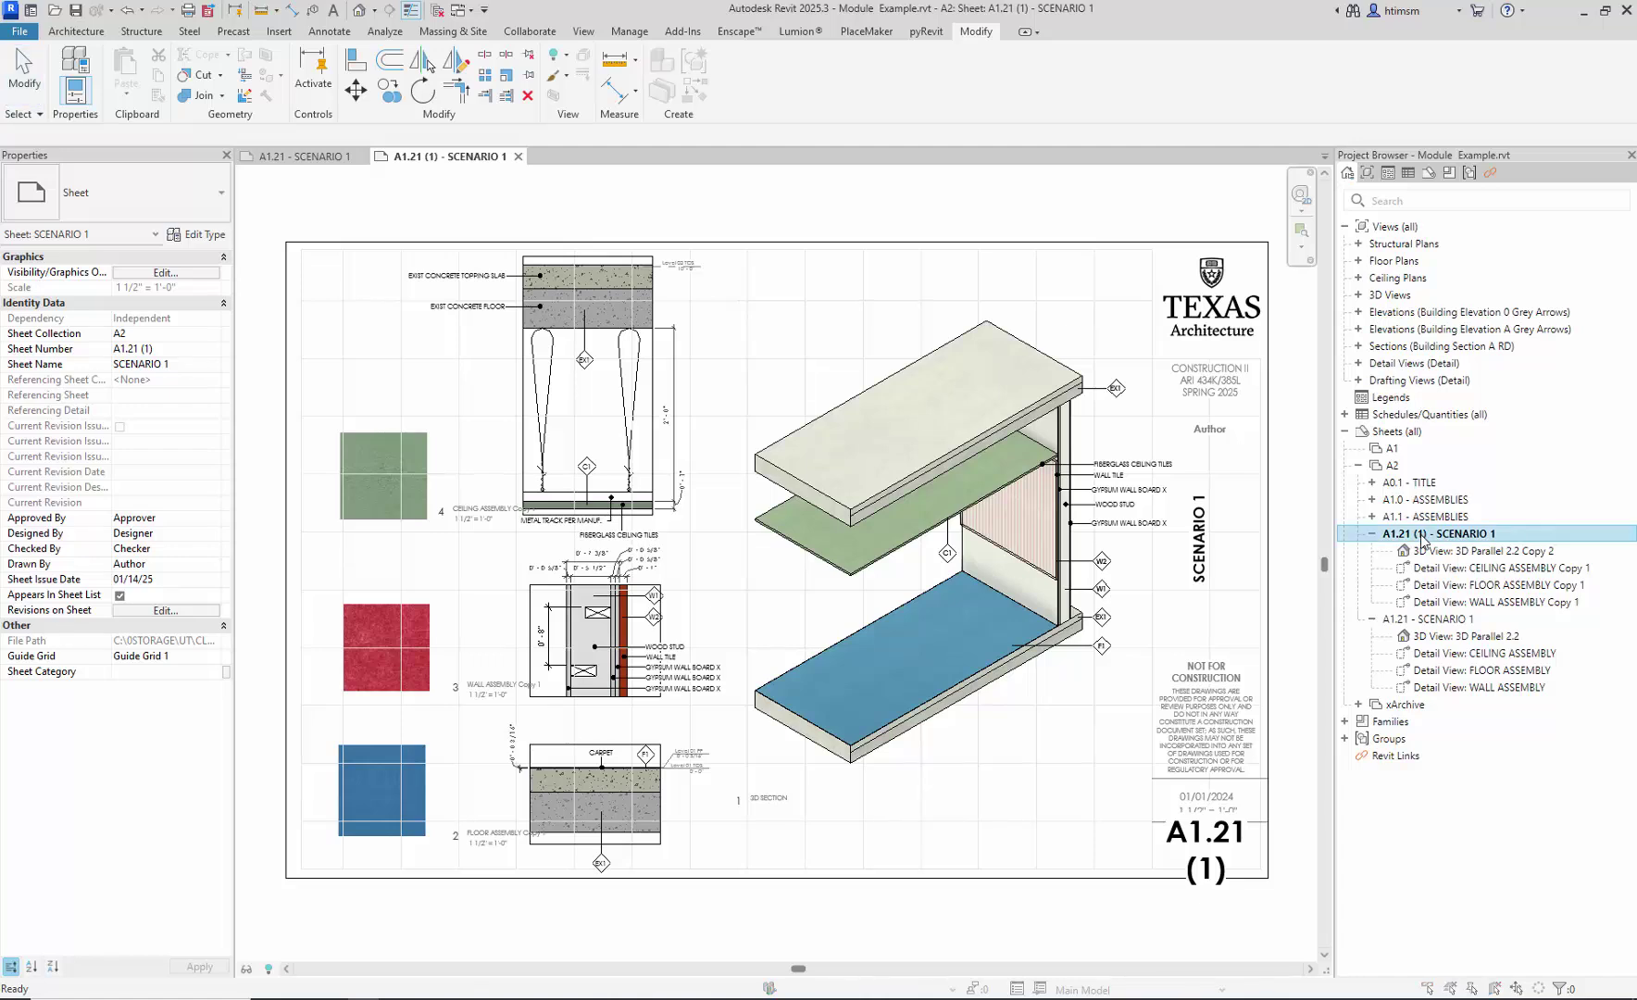
{"action": "key", "text": "F2"}
{"action": "left_click", "coordinate": [734, 476]}
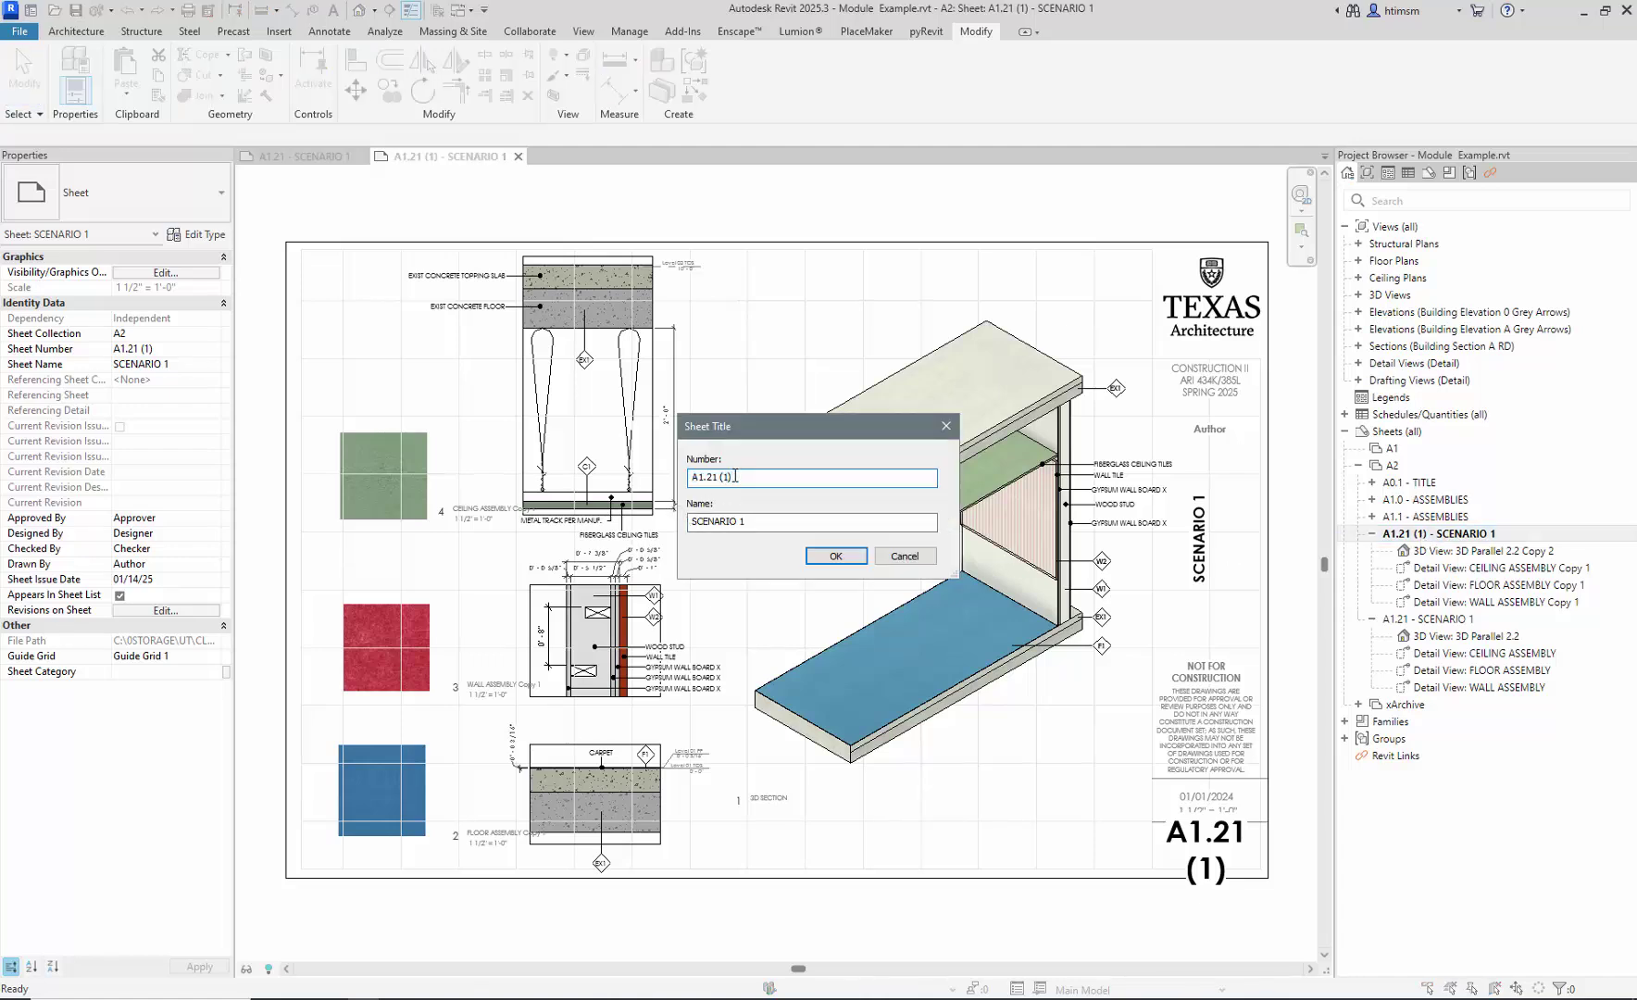
{"action": "left_click_drag", "start_coordinate": [734, 476], "coordinate": [713, 479]}
{"action": "type", "text": "22"}
{"action": "left_click", "coordinate": [768, 520]}
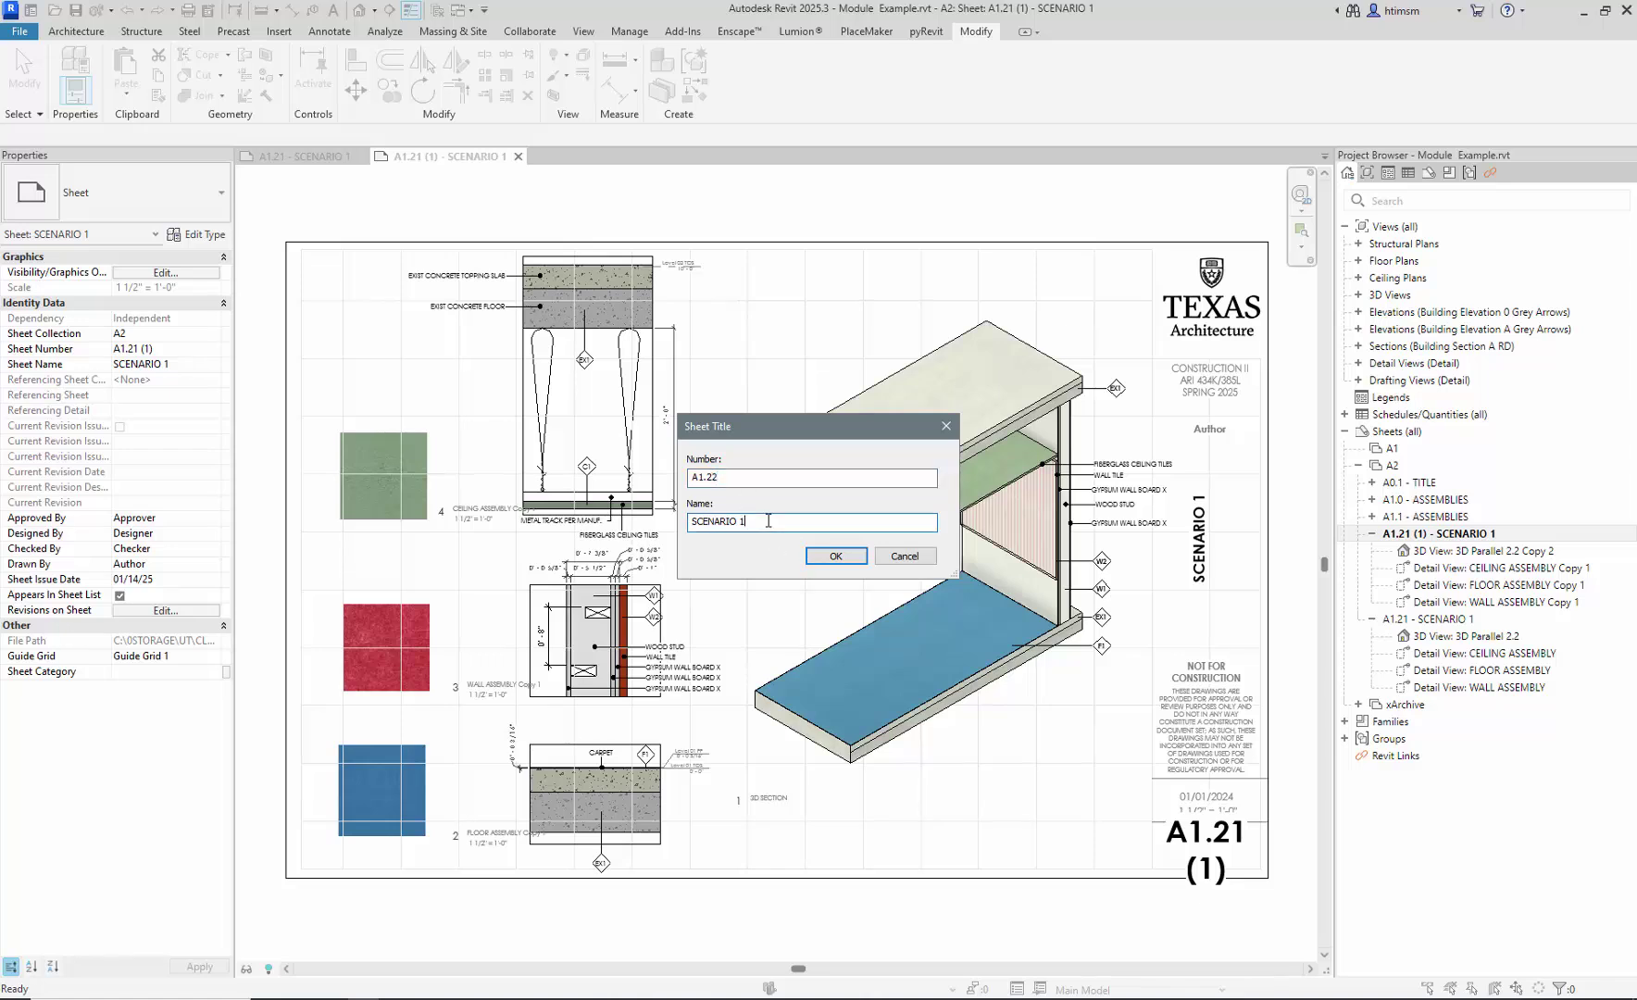
{"action": "key", "text": "BackSpace"}
{"action": "type", "text": "2"}
{"action": "left_click", "coordinate": [835, 556]}
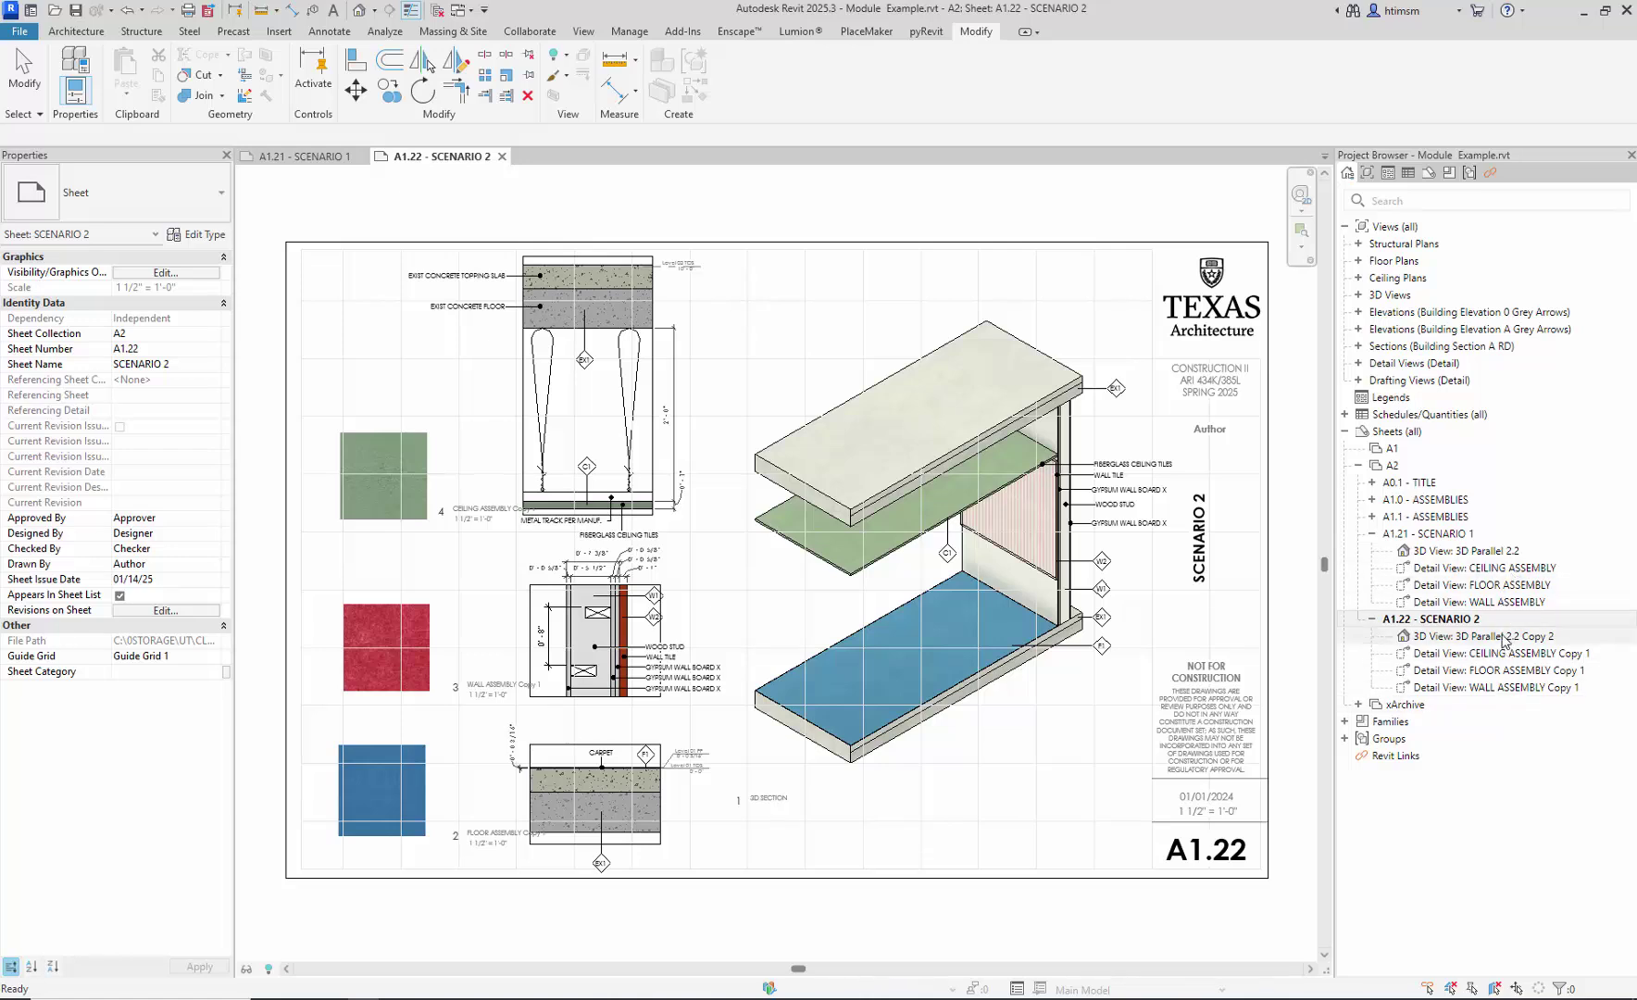
Step: Rename the ceiling detail view on sheet A1.21 as CEILING ASSEMBLY 1
{"action": "left_click", "coordinate": [1530, 569]}
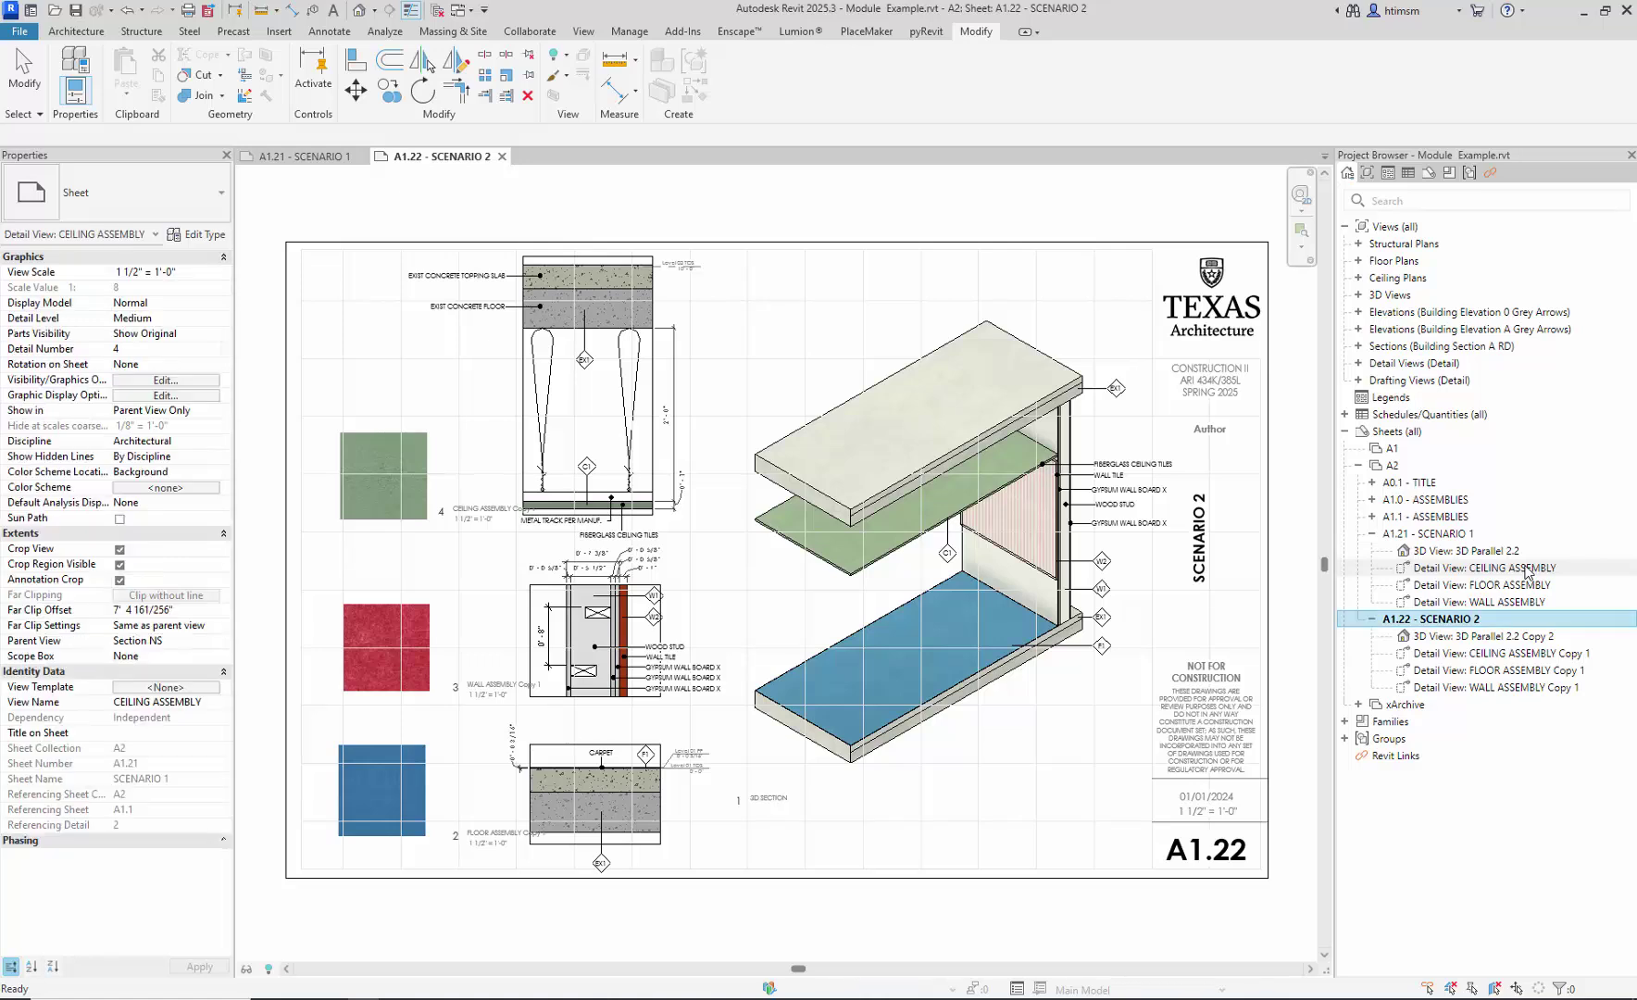
{"action": "left_click", "coordinate": [1548, 567]}
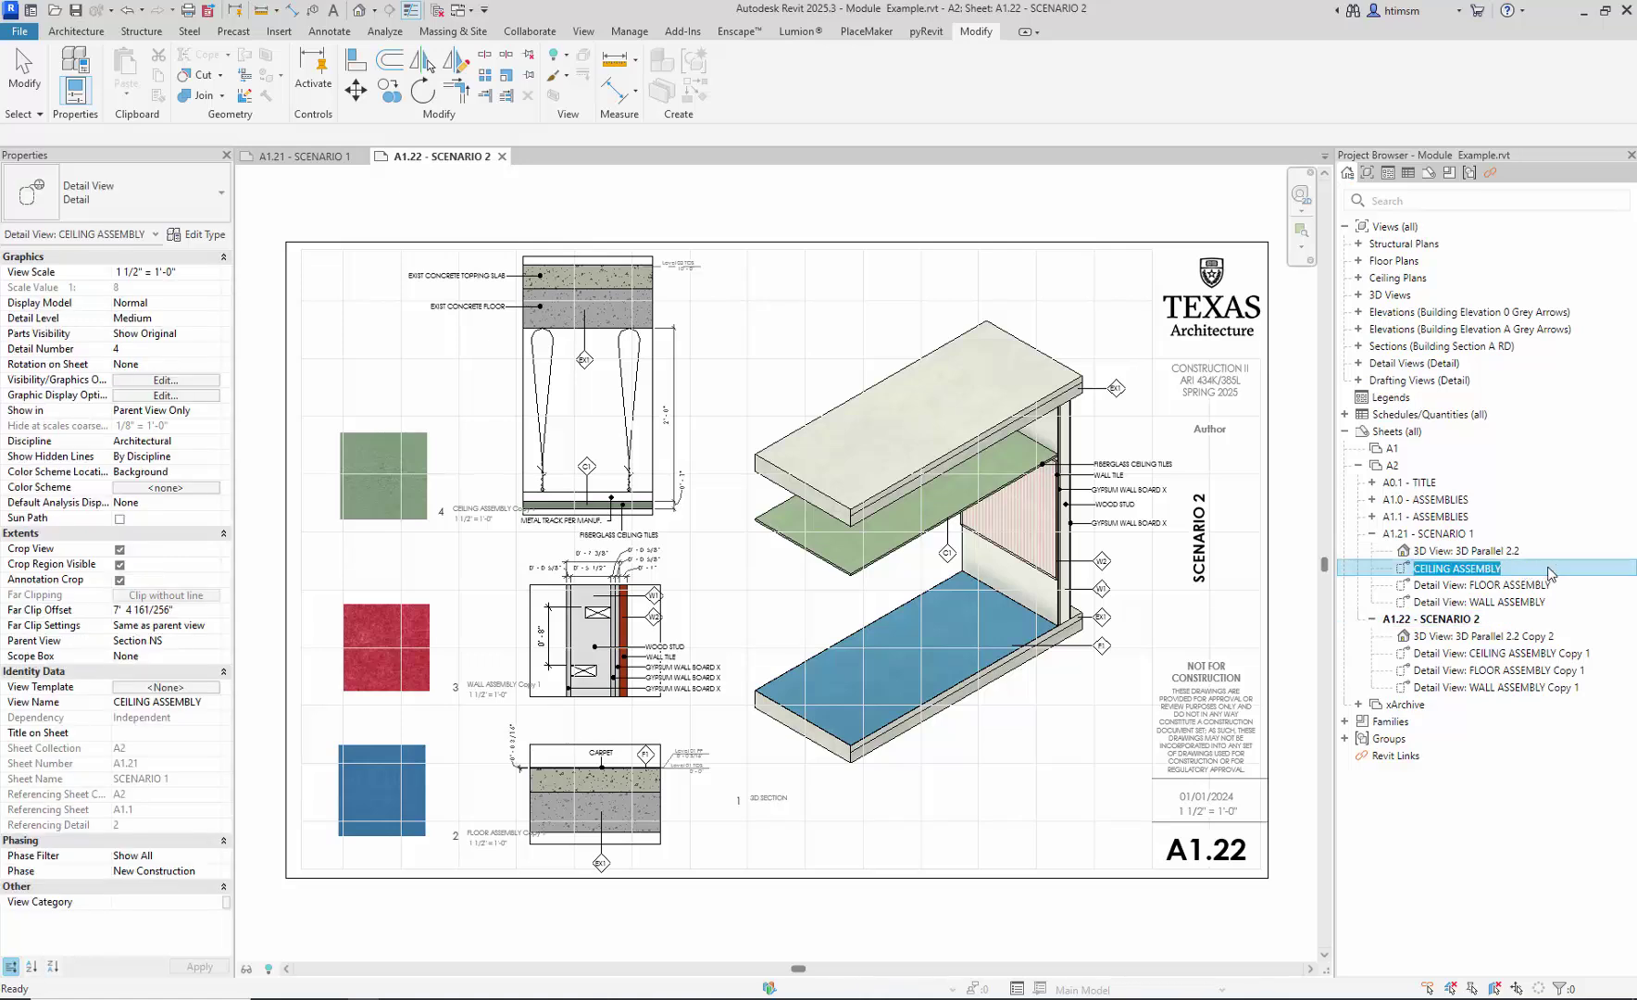
{"action": "left_click", "coordinate": [1518, 567]}
{"action": "type", "text": "1"}
{"action": "key", "text": "Return"}
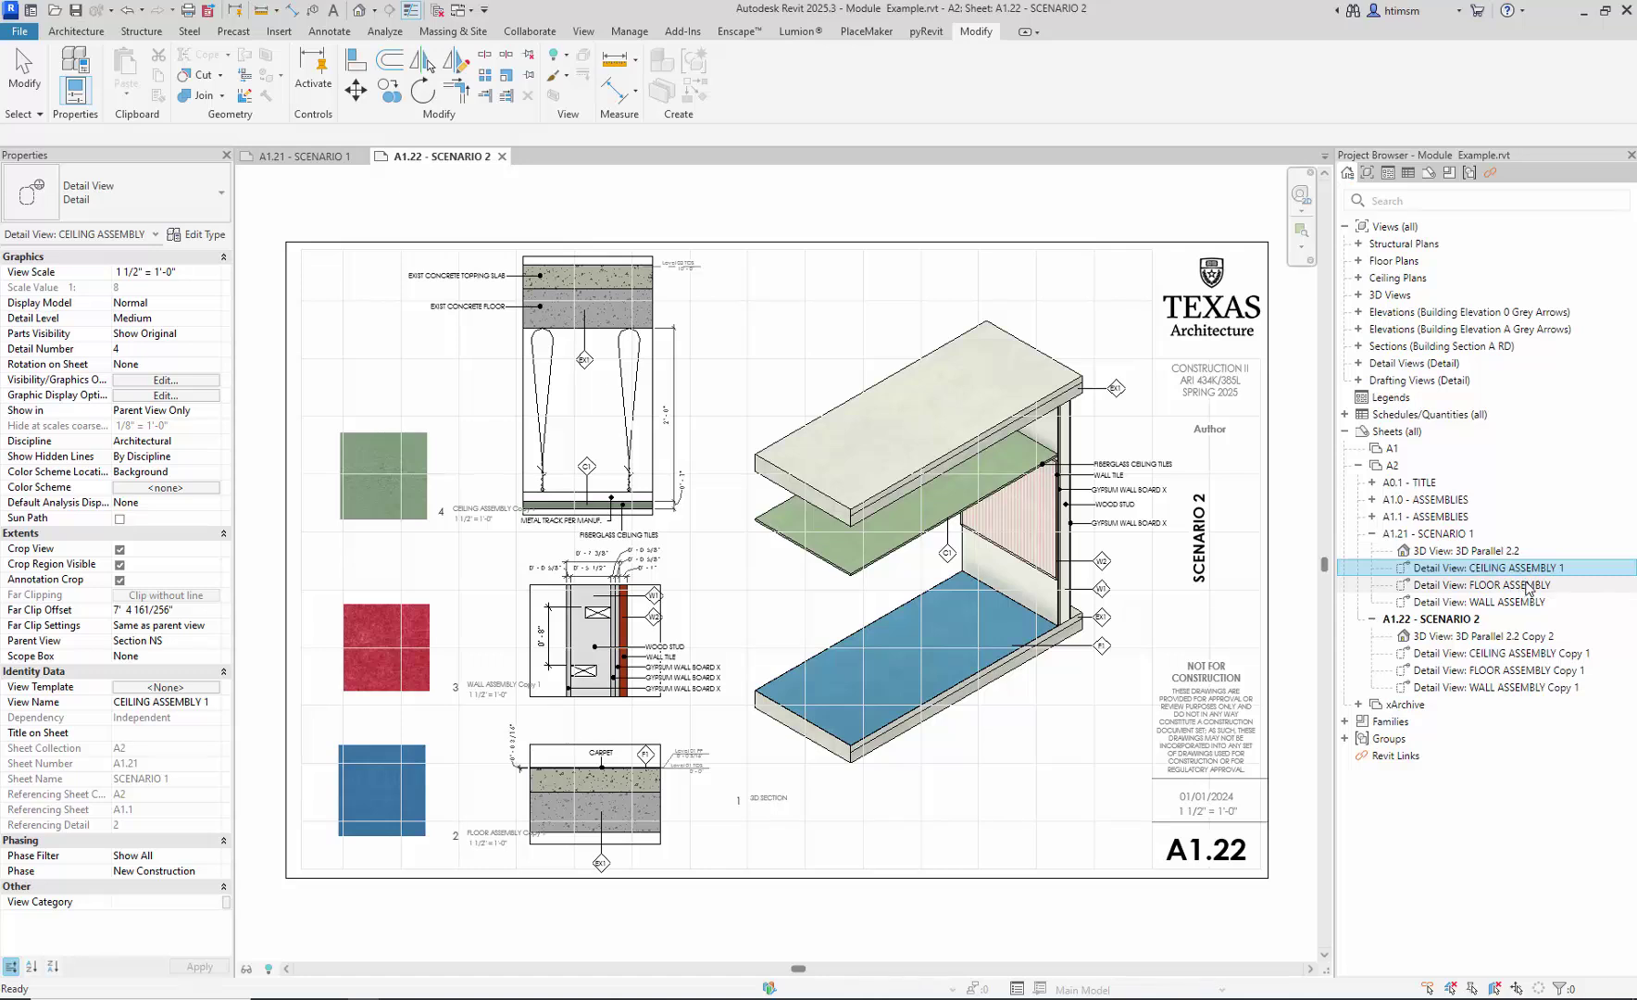
Step: Rename the floor detail view on sheet A1.21 as FLOOR ASSEMBLY 1
{"action": "left_click", "coordinate": [1527, 586]}
{"action": "left_click", "coordinate": [1533, 585]}
{"action": "left_click", "coordinate": [1532, 586]}
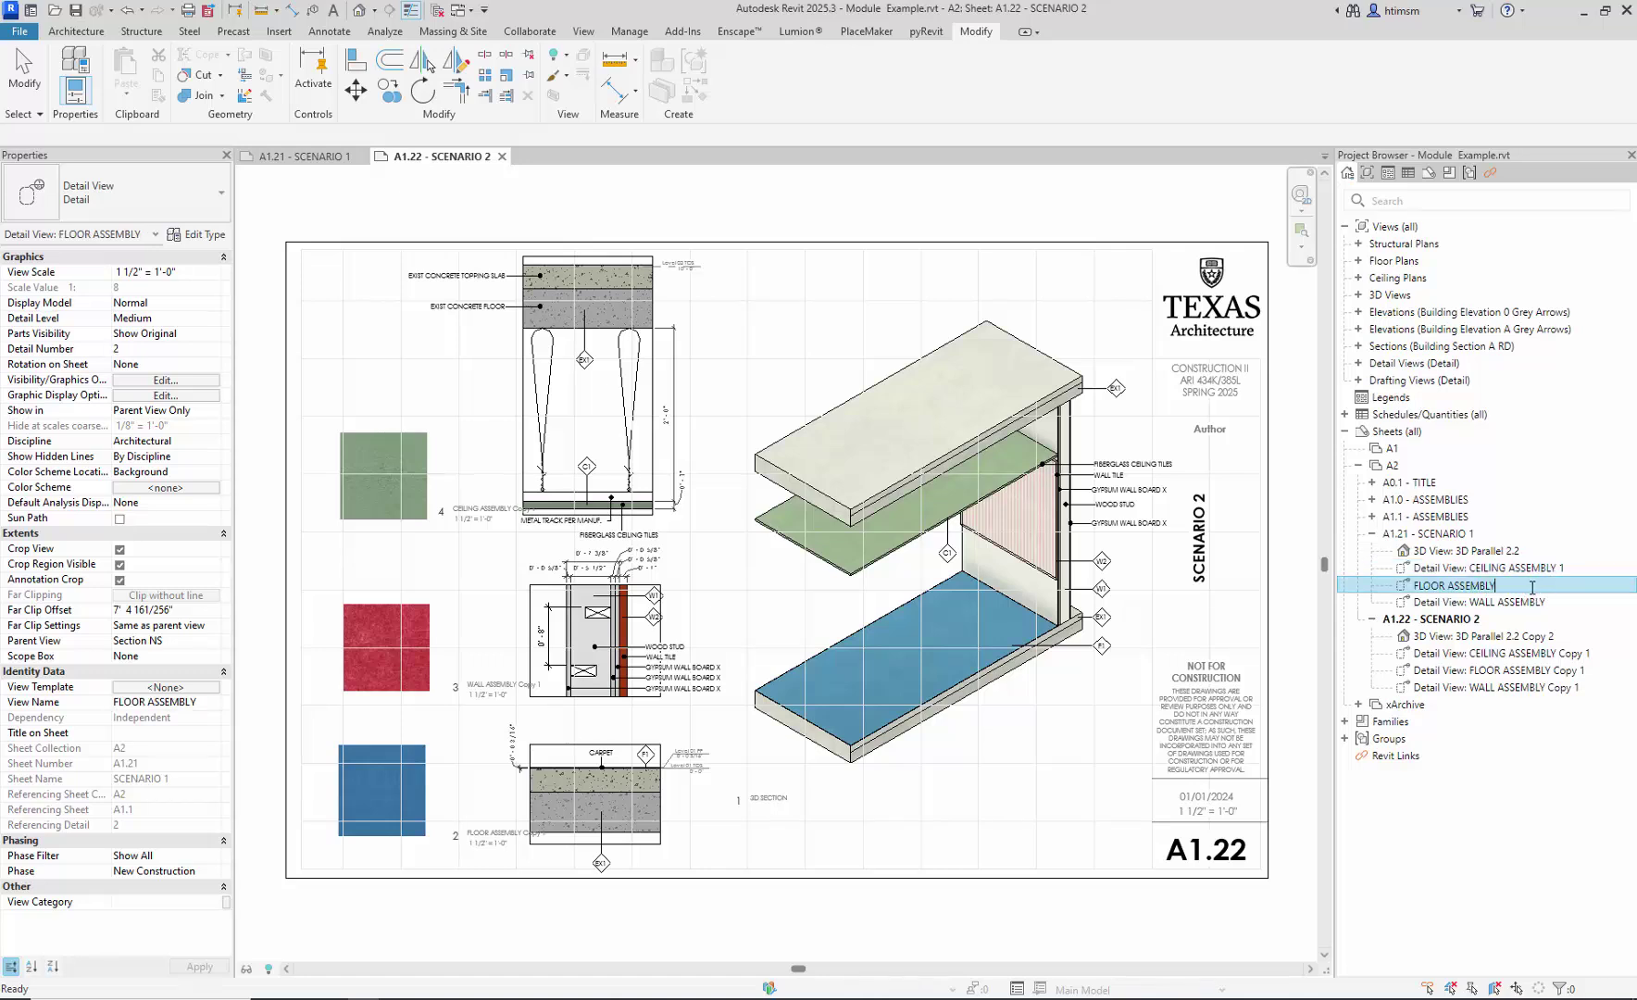
{"action": "type", "text": "1"}
{"action": "key", "text": "Return"}
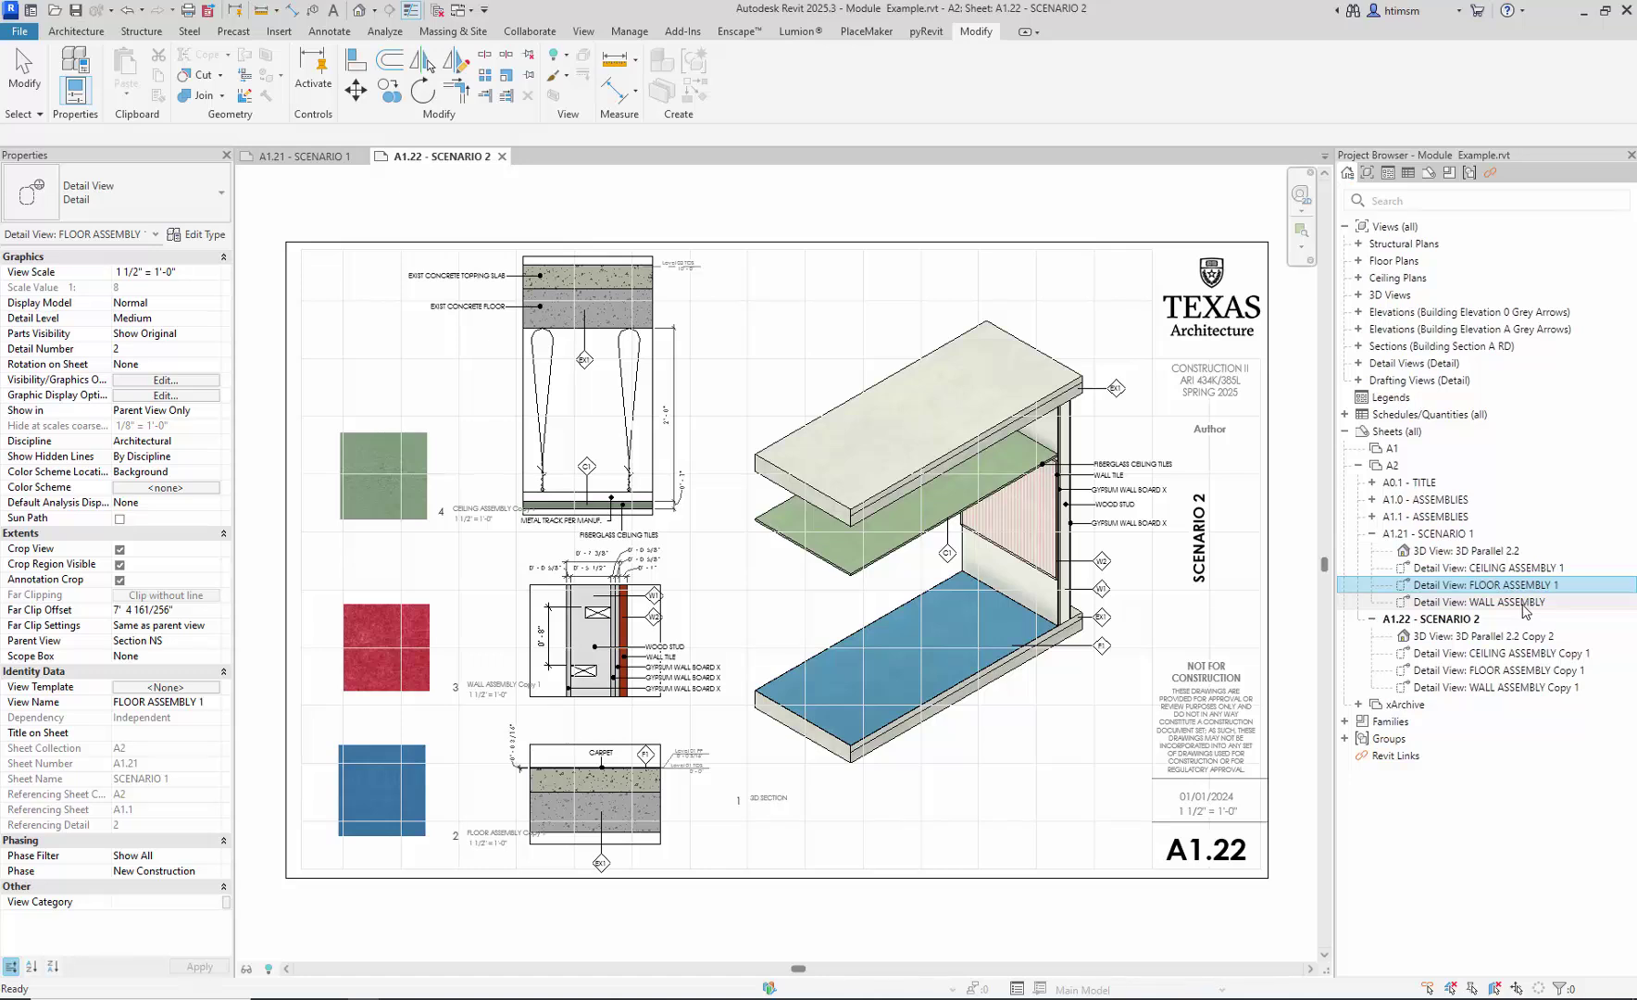
Step: Rename the wall detail view on sheet A1.21 as WALL ASSEMBLY 1
{"action": "left_click", "coordinate": [1528, 602]}
{"action": "left_click", "coordinate": [1528, 606]}
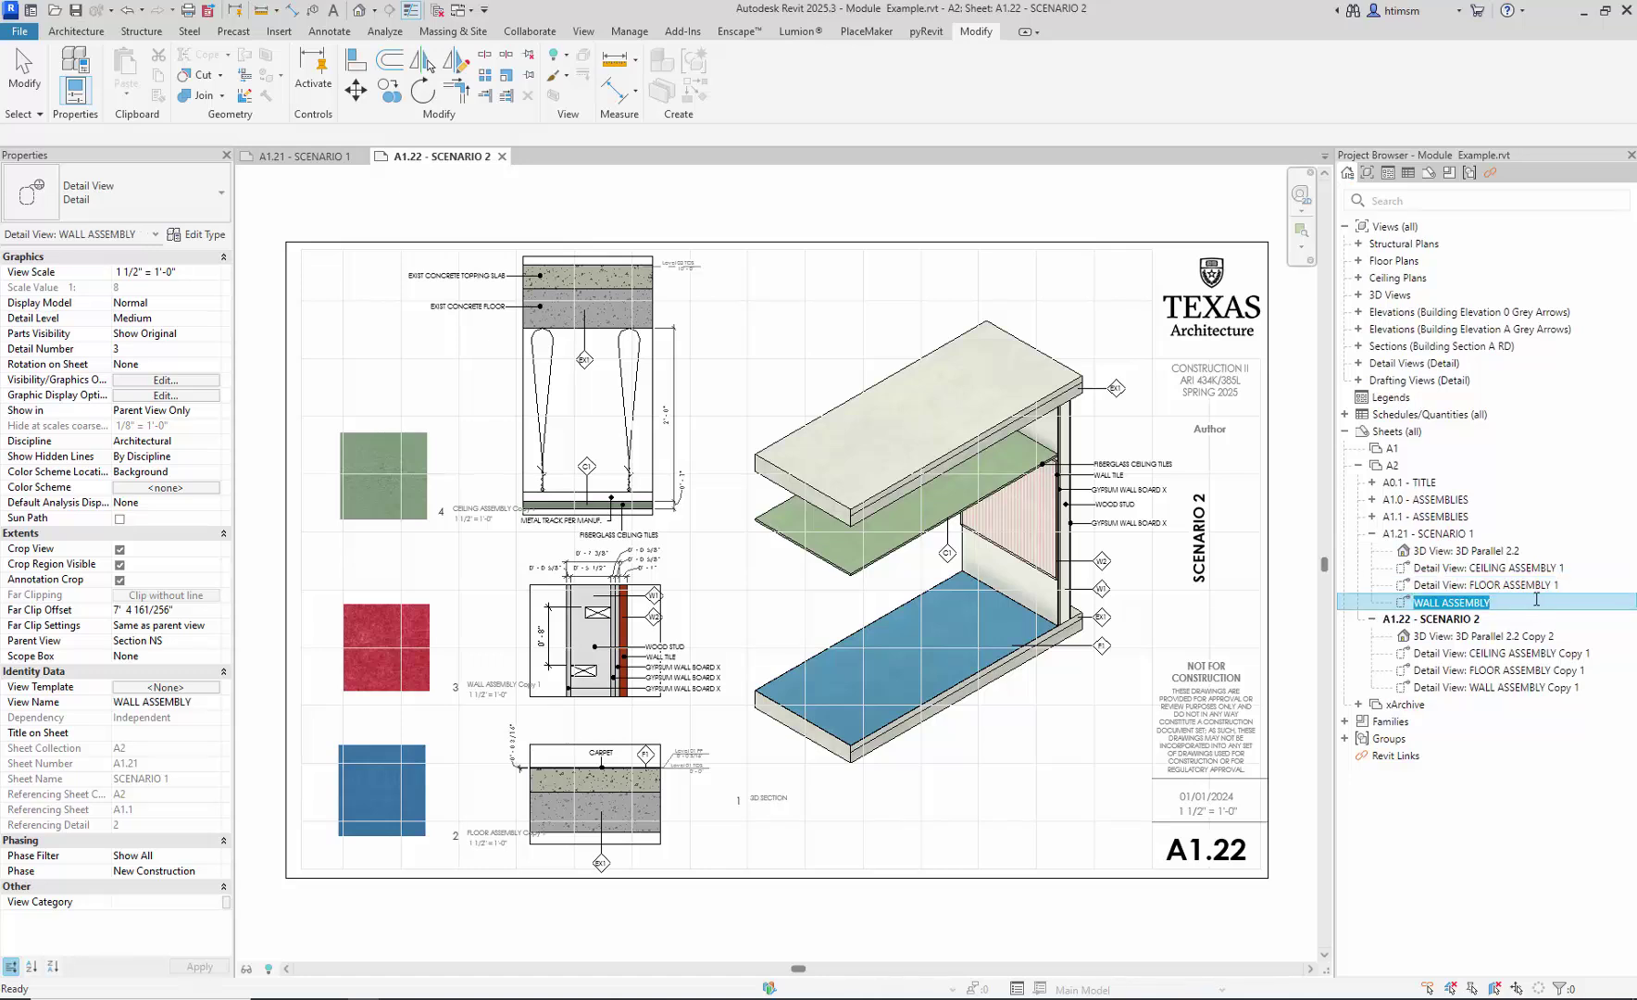
{"action": "left_click", "coordinate": [1524, 604]}
{"action": "type", "text": "1"}
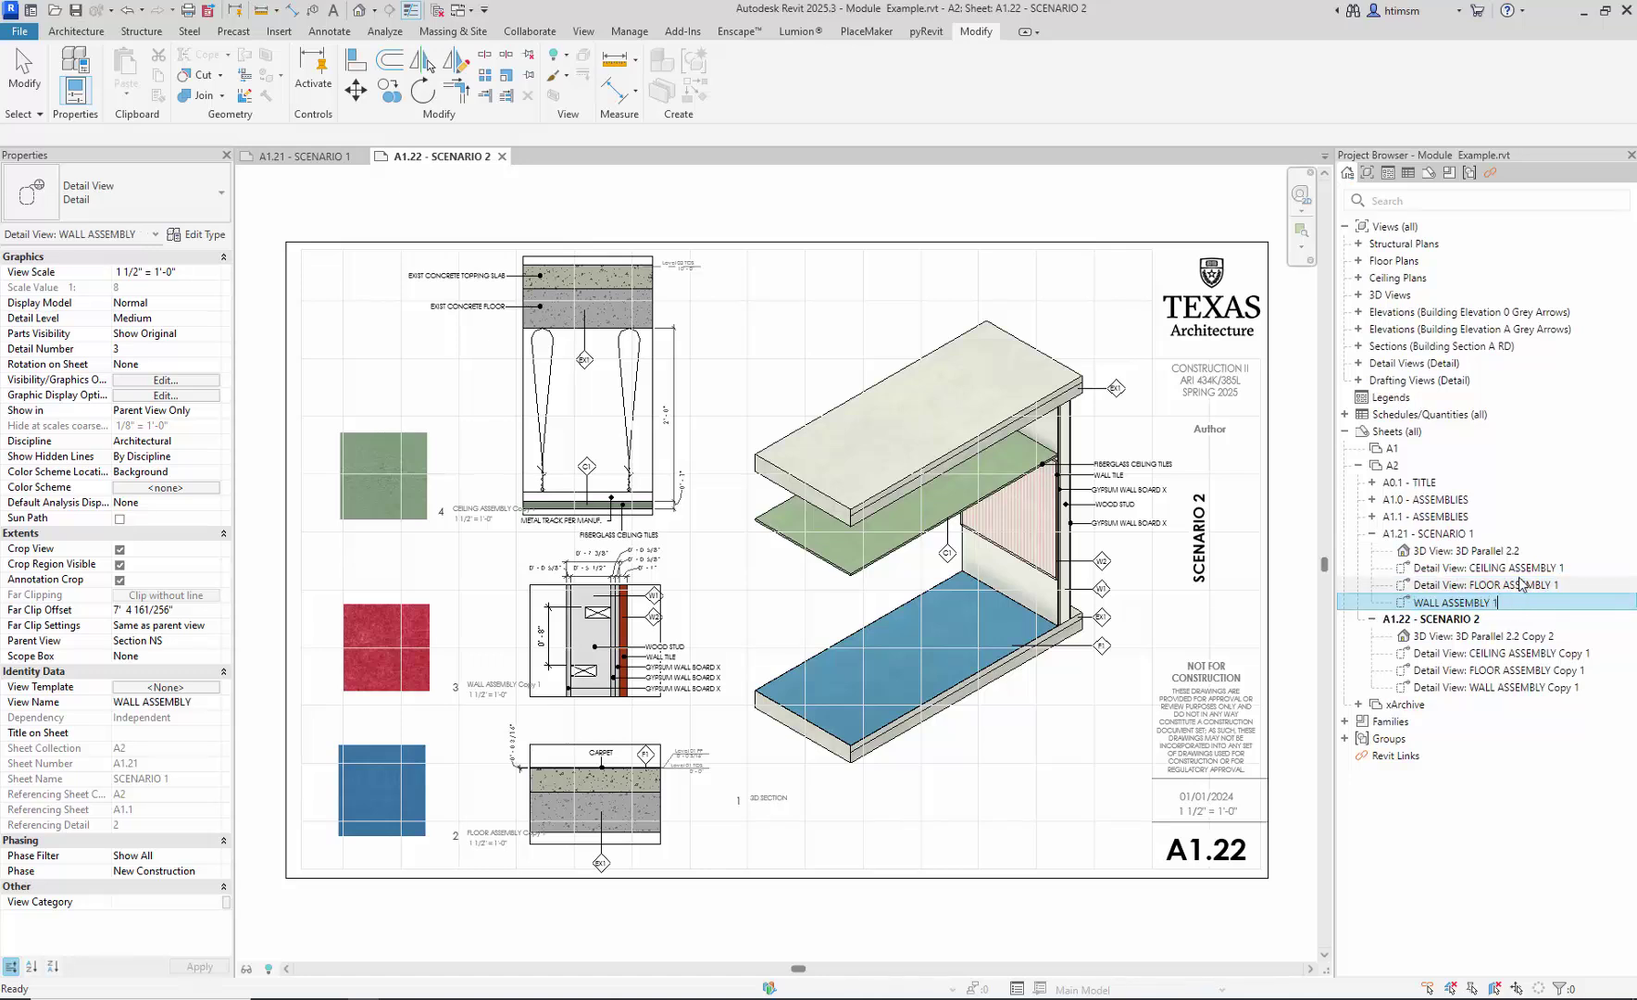
{"action": "key", "text": "Return"}
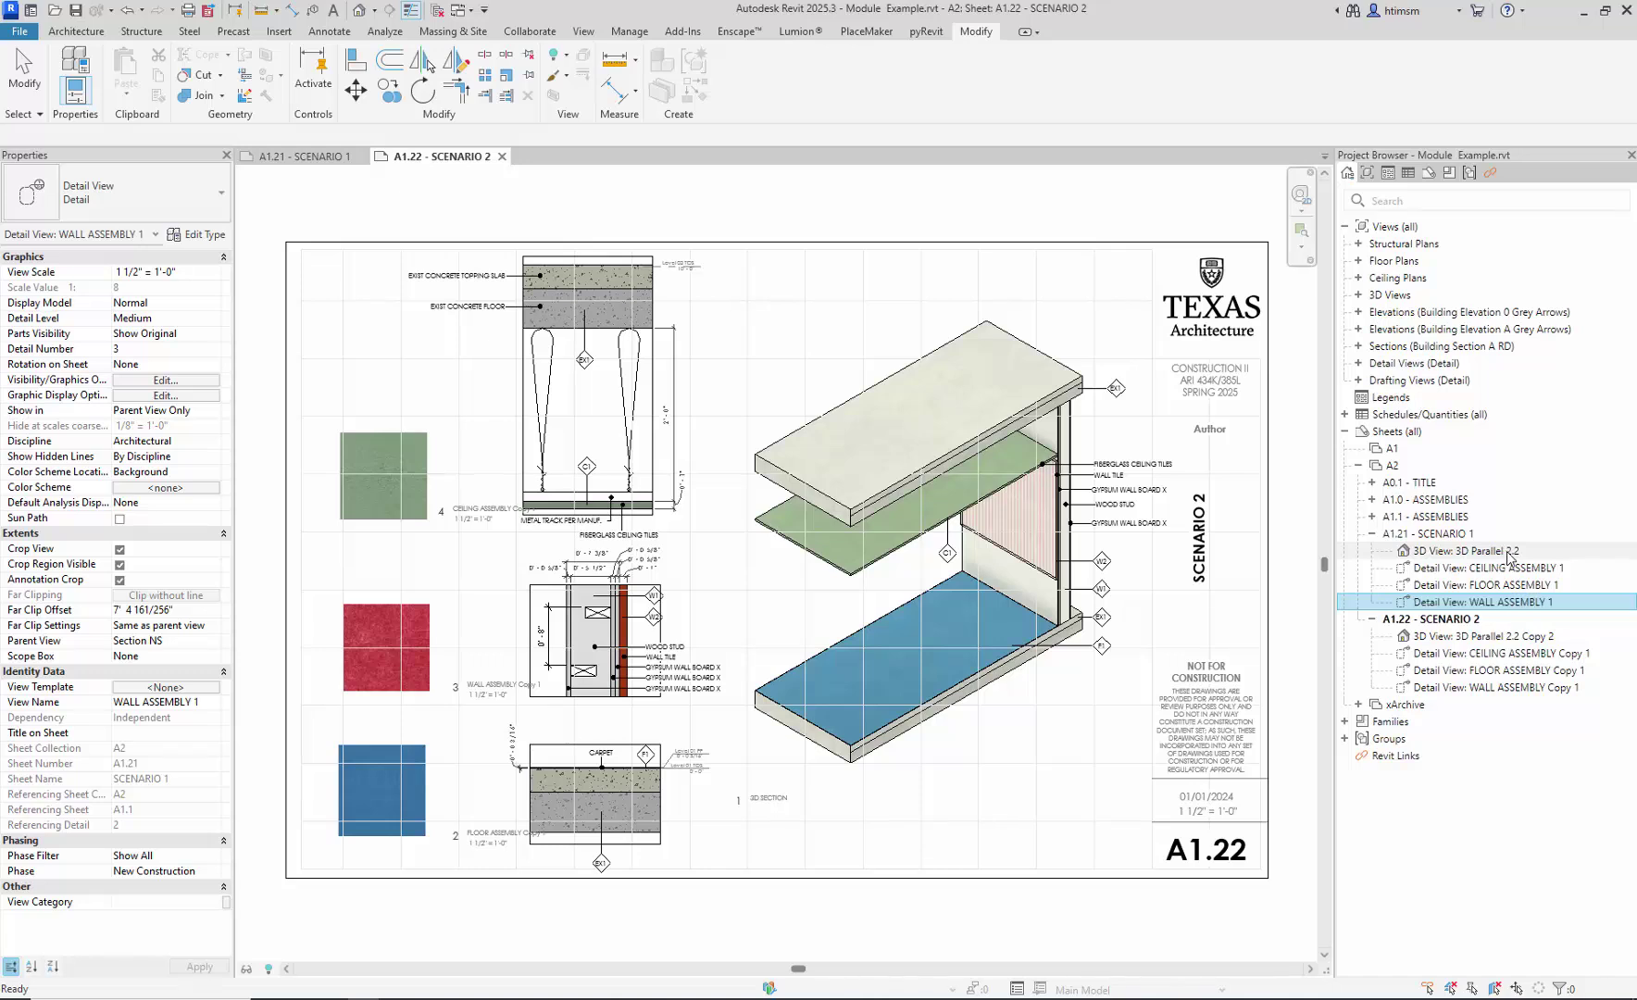
Step: Rename the 3D view on the SCENARIO 1 sheet as 3D Parallel 1.21
{"action": "left_click", "coordinate": [1506, 556]}
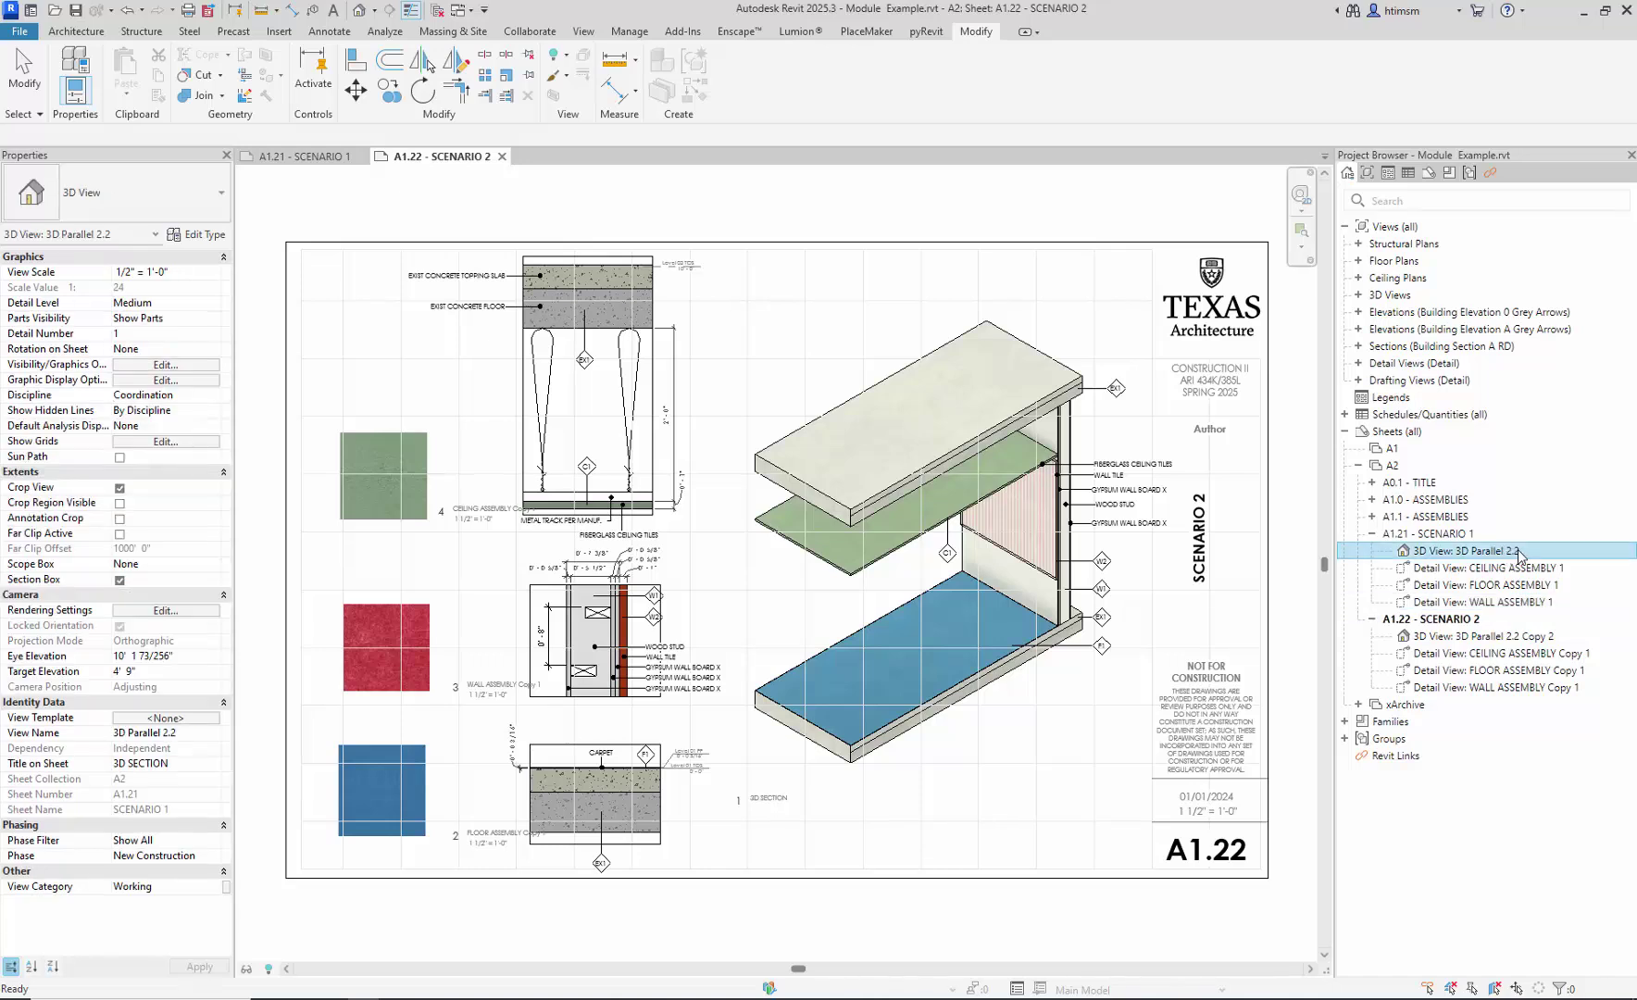
{"action": "left_click", "coordinate": [1519, 554]}
{"action": "left_click", "coordinate": [1483, 552]}
{"action": "key", "text": "shift+Left"}
{"action": "key", "text": "shift+Left"}
{"action": "key", "text": "shift+Left"}
{"action": "type", "text": "1.21"}
{"action": "key", "text": "Return"}
Step: Rename the copied 3D view on the SCENARIO 2 sheet as 3D Parallel 1.22
{"action": "left_click", "coordinate": [1520, 637]}
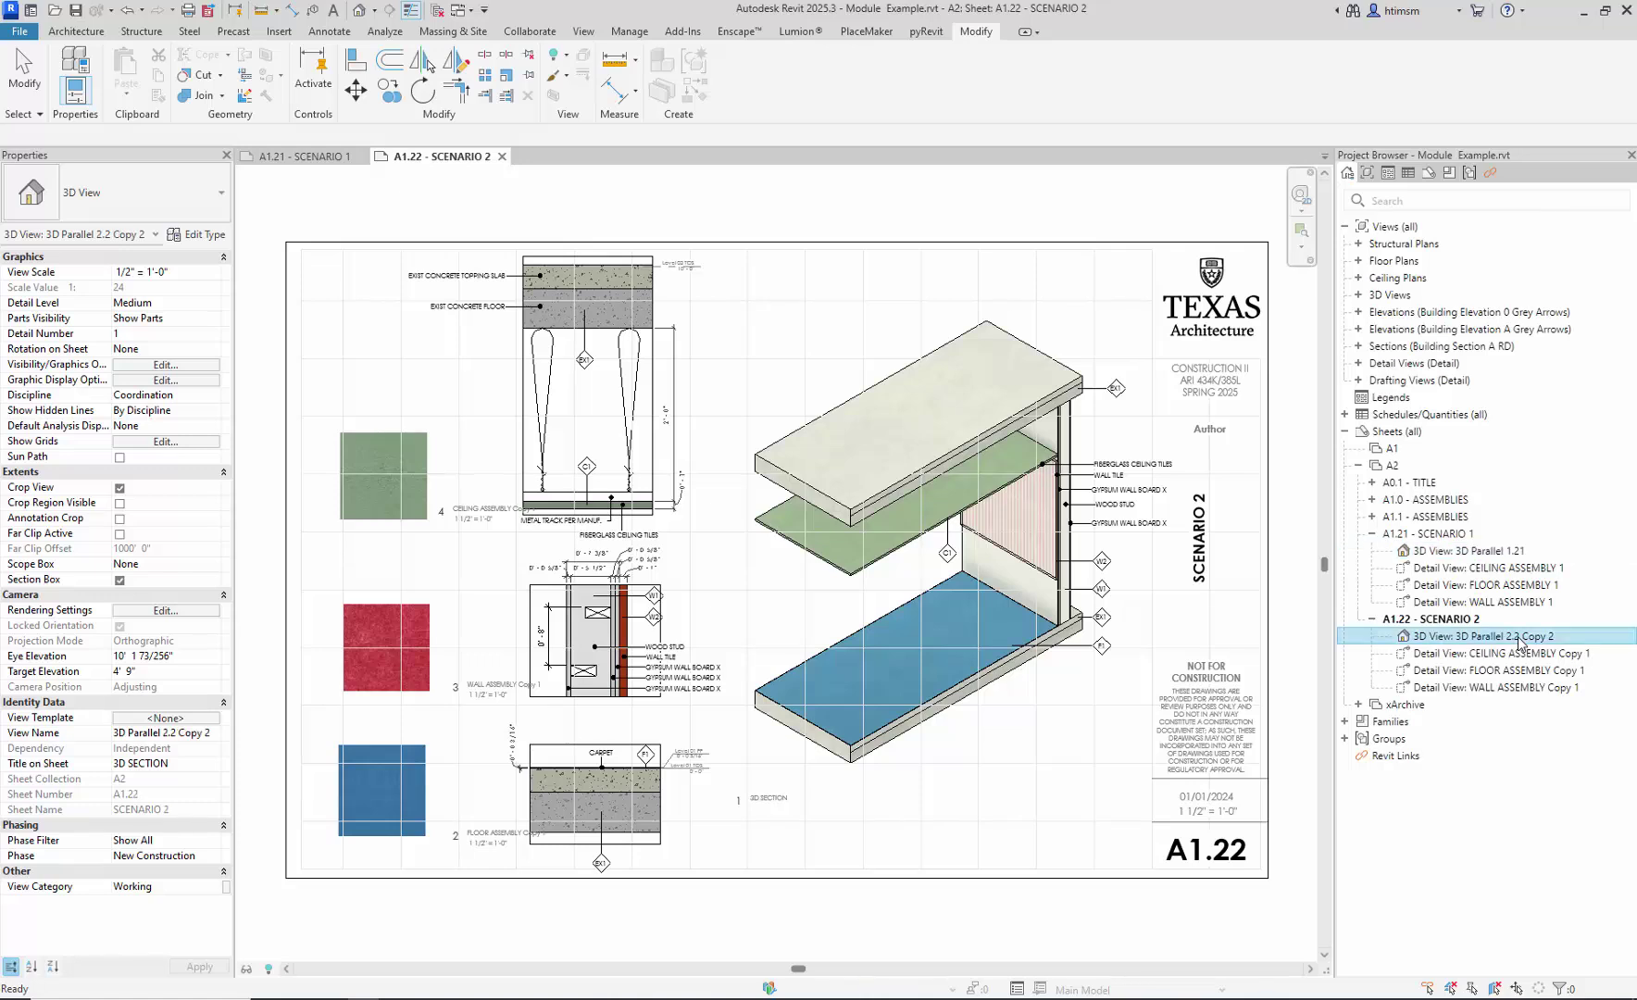
{"action": "left_click", "coordinate": [1520, 637]}
{"action": "left_click_drag", "start_coordinate": [1514, 637], "coordinate": [1468, 640]}
{"action": "type", "text": "1.22"}
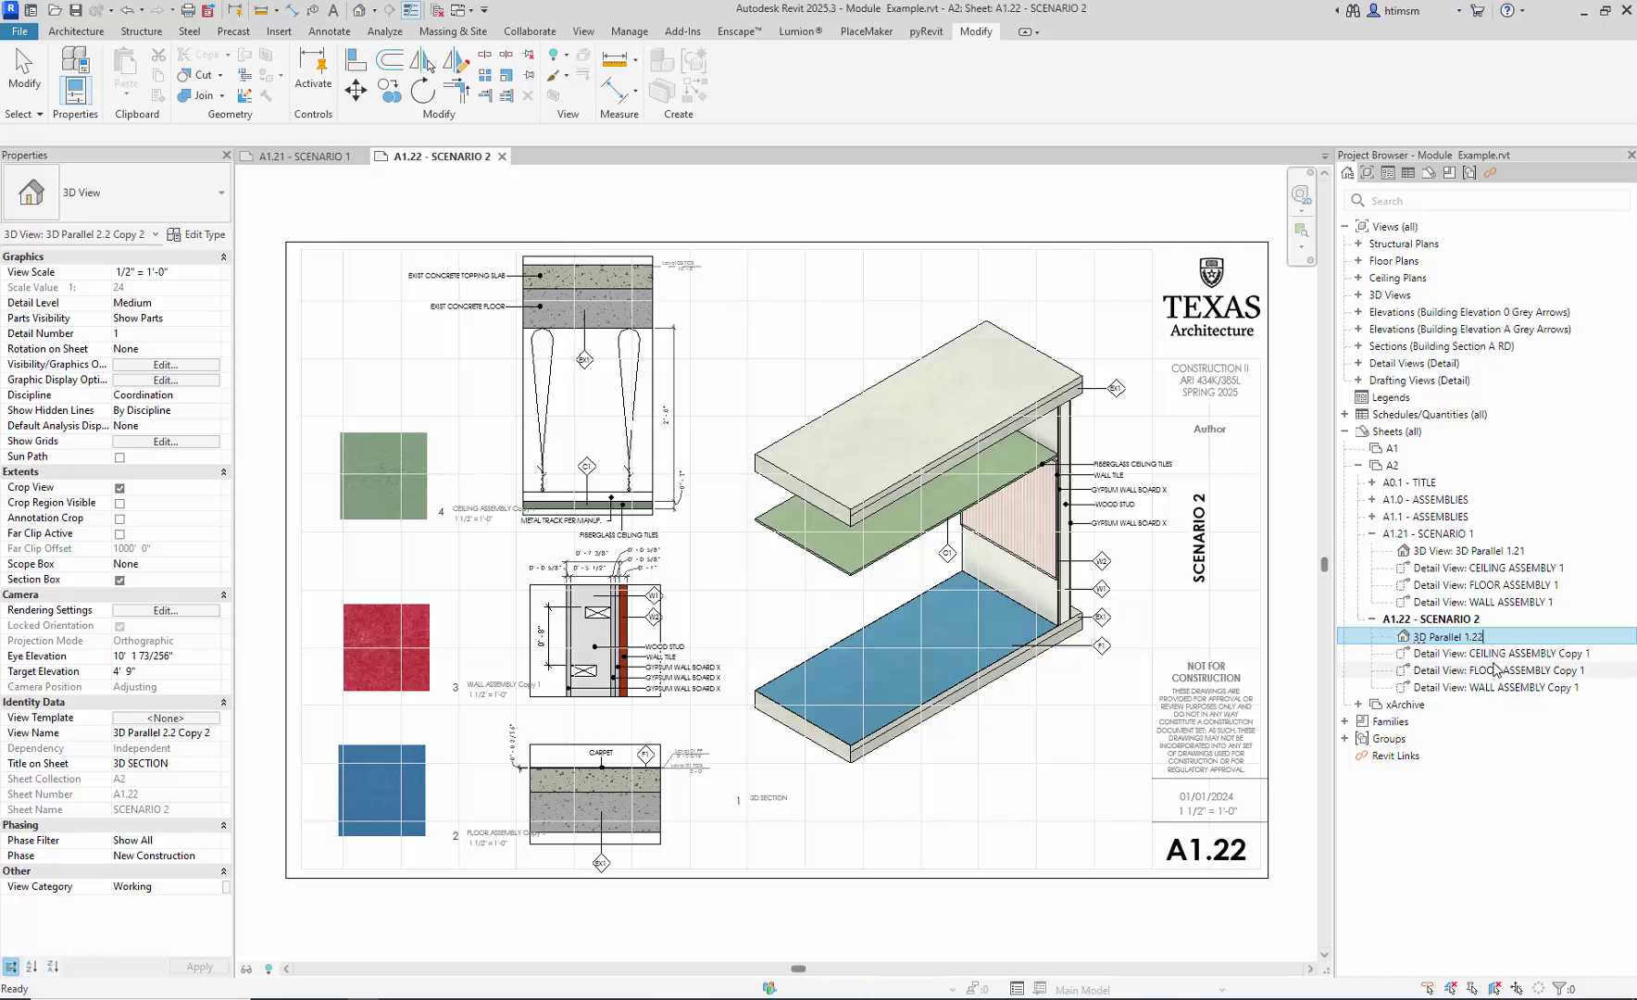
{"action": "key", "text": "Return"}
Step: Rename the copied ceiling detail view on sheet A1.22 as CEILING ASSEMBLY 2
{"action": "left_click", "coordinate": [1574, 654]}
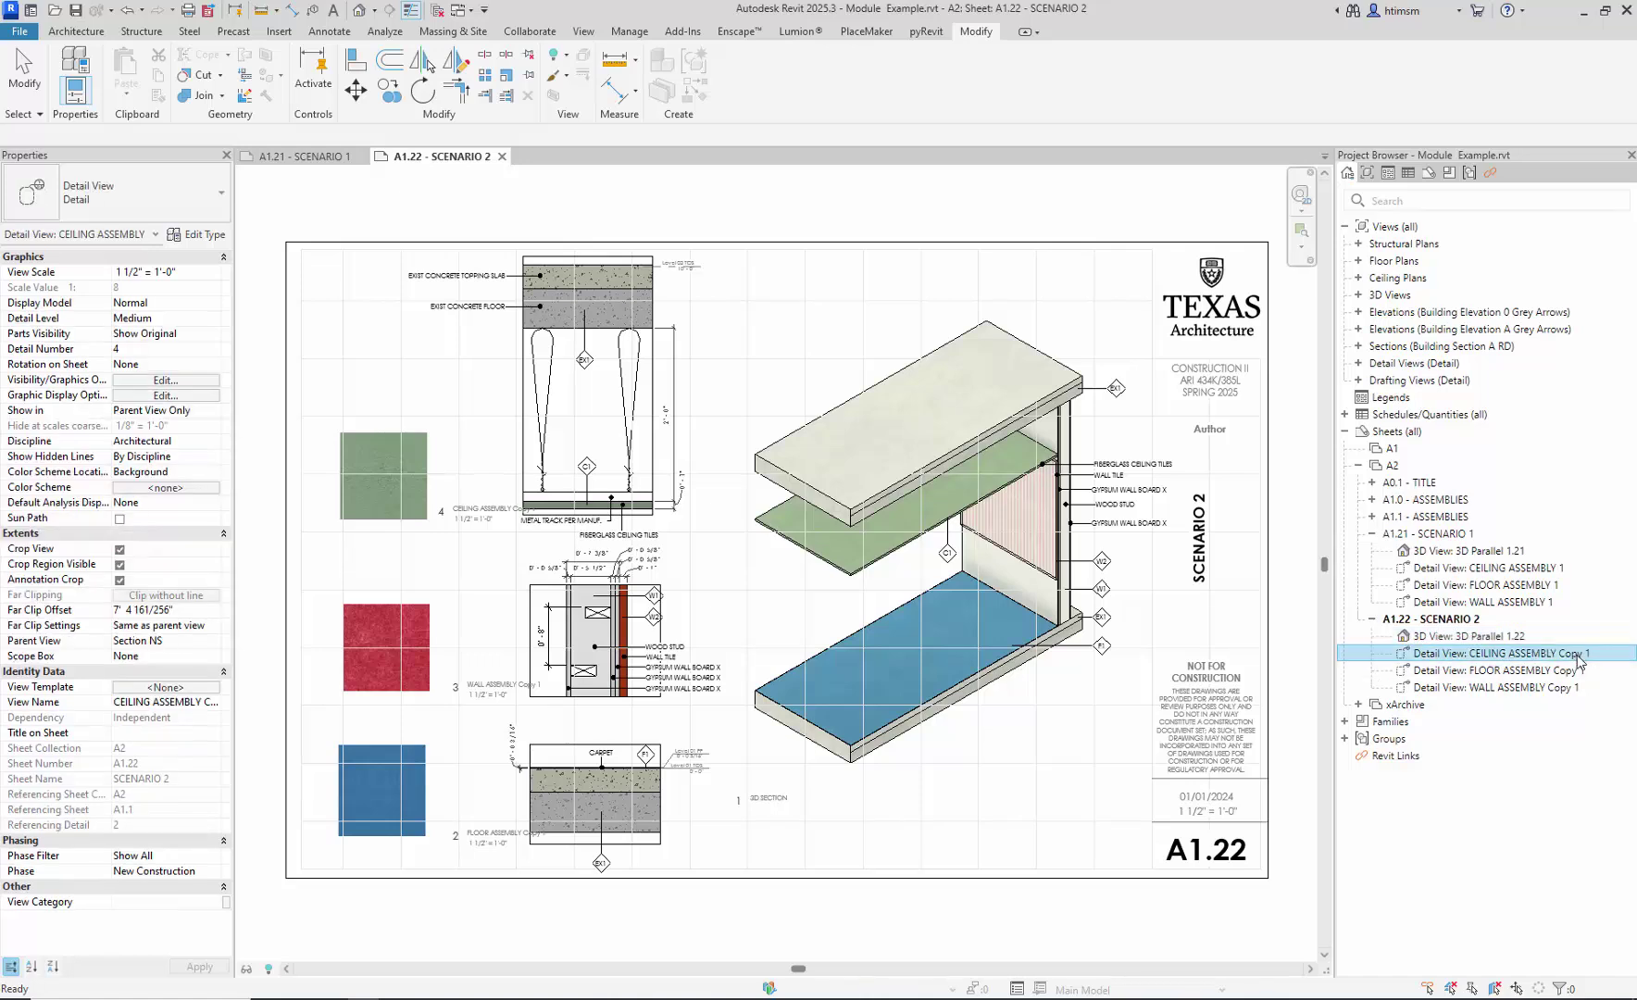
{"action": "left_click", "coordinate": [1578, 655]}
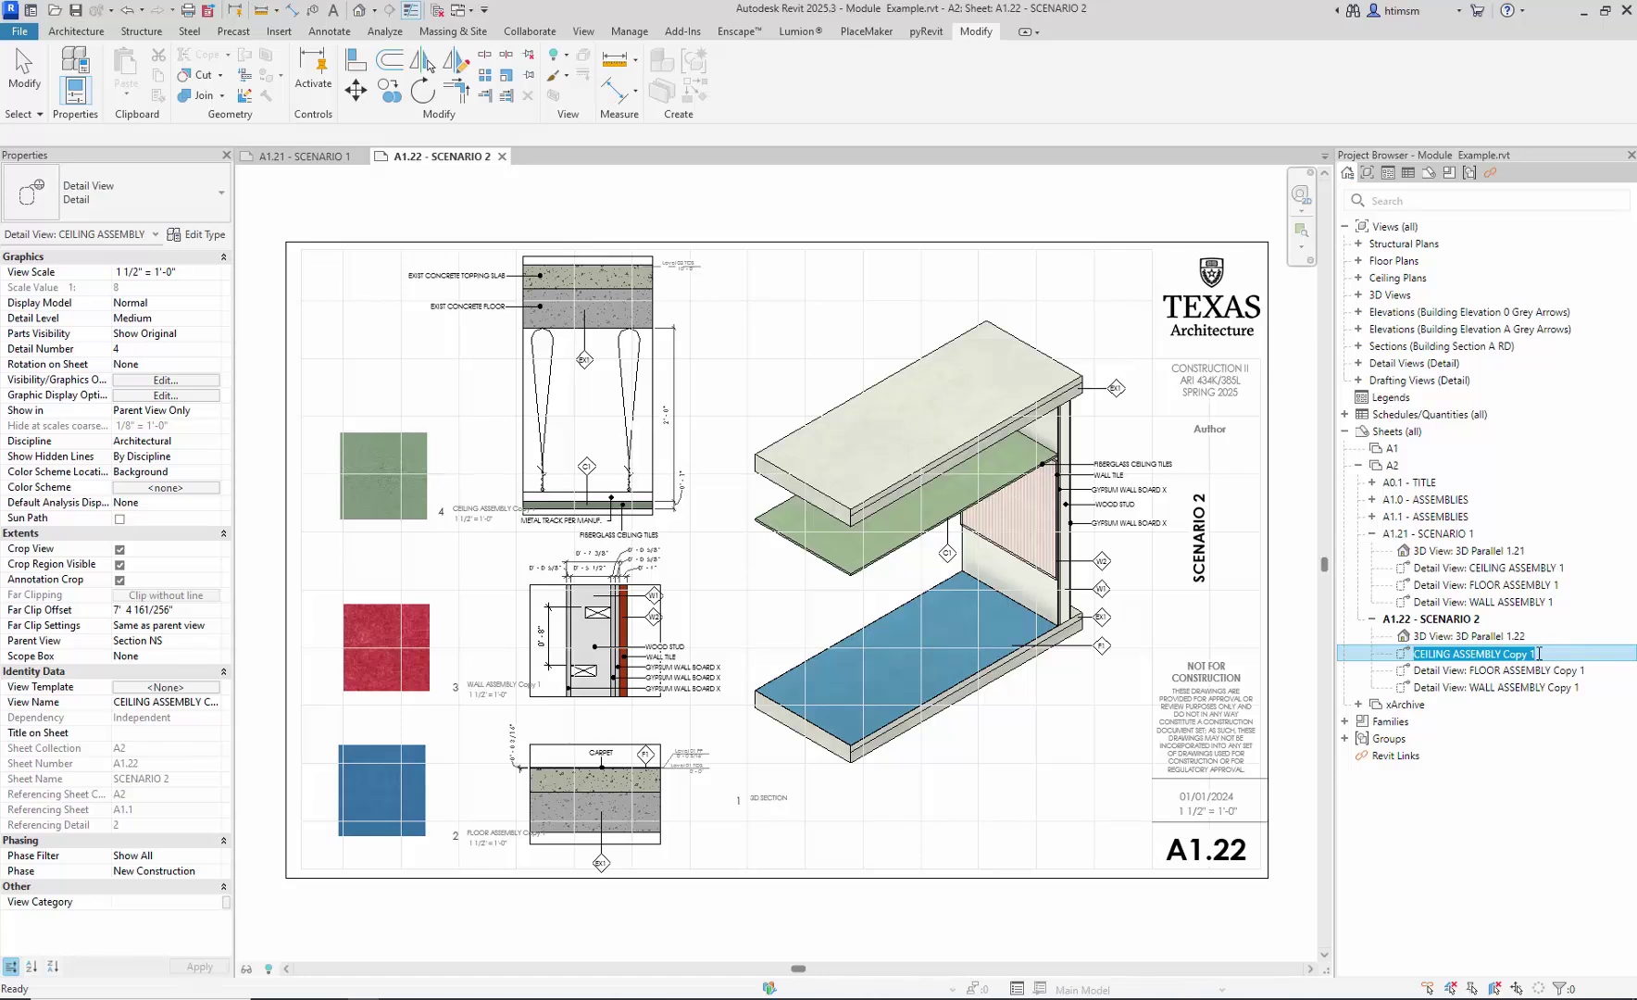
{"action": "left_click_drag", "start_coordinate": [1536, 655], "coordinate": [1505, 656]}
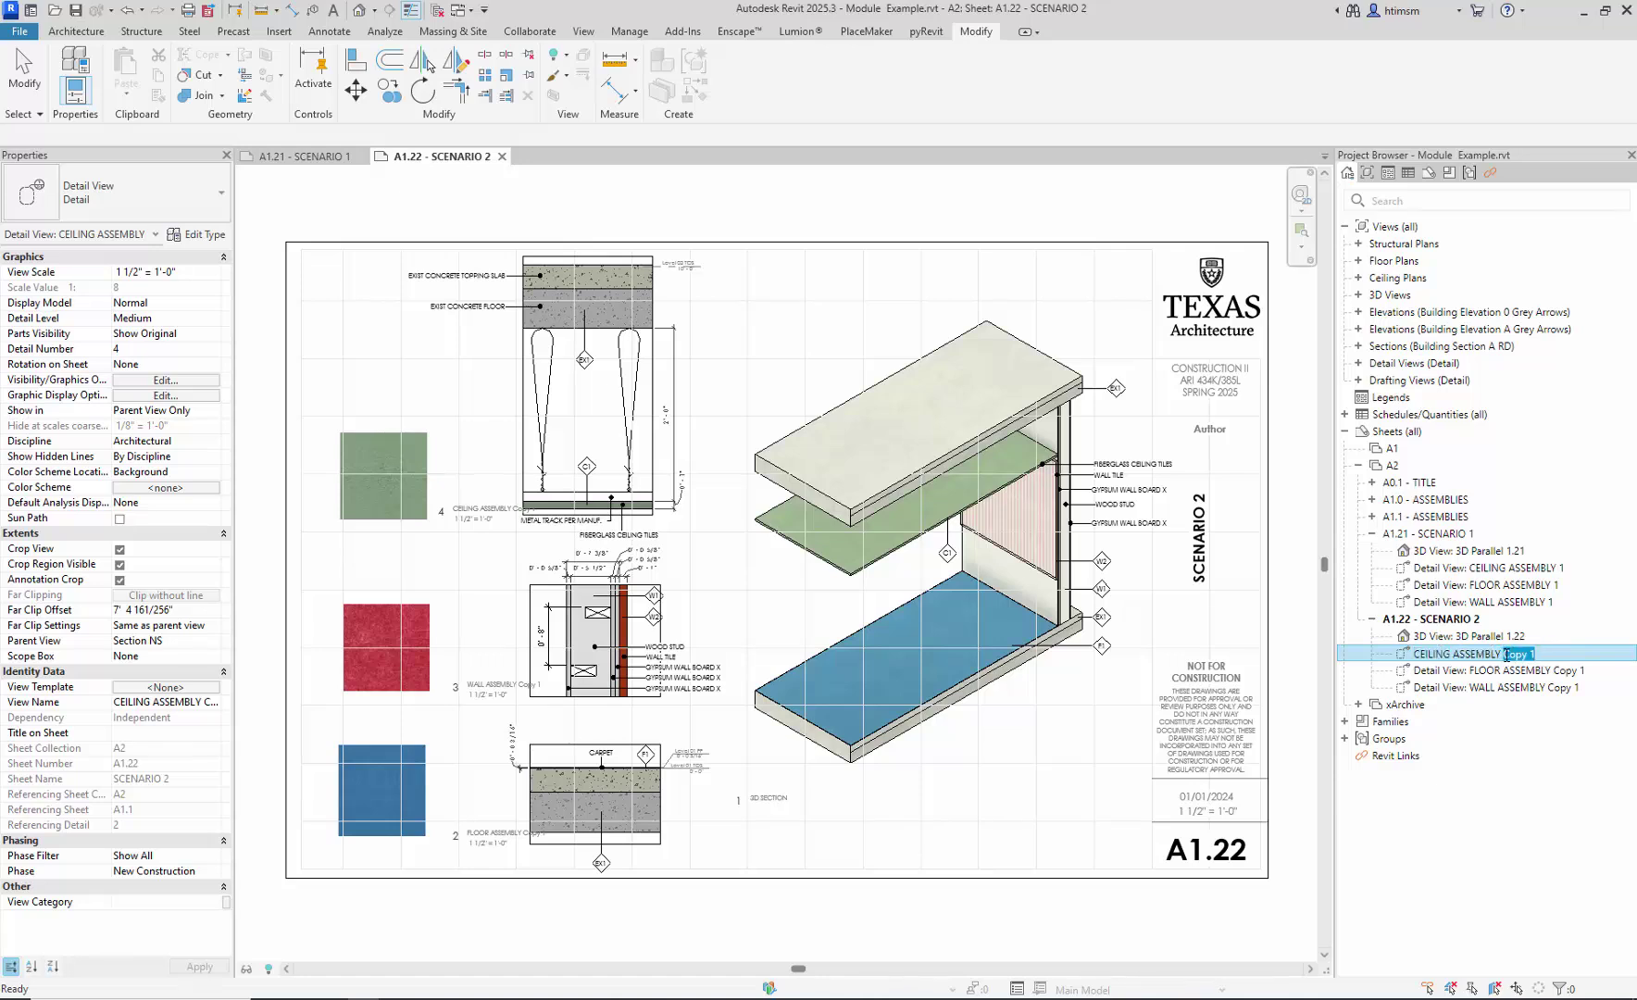
{"action": "type", "text": "2"}
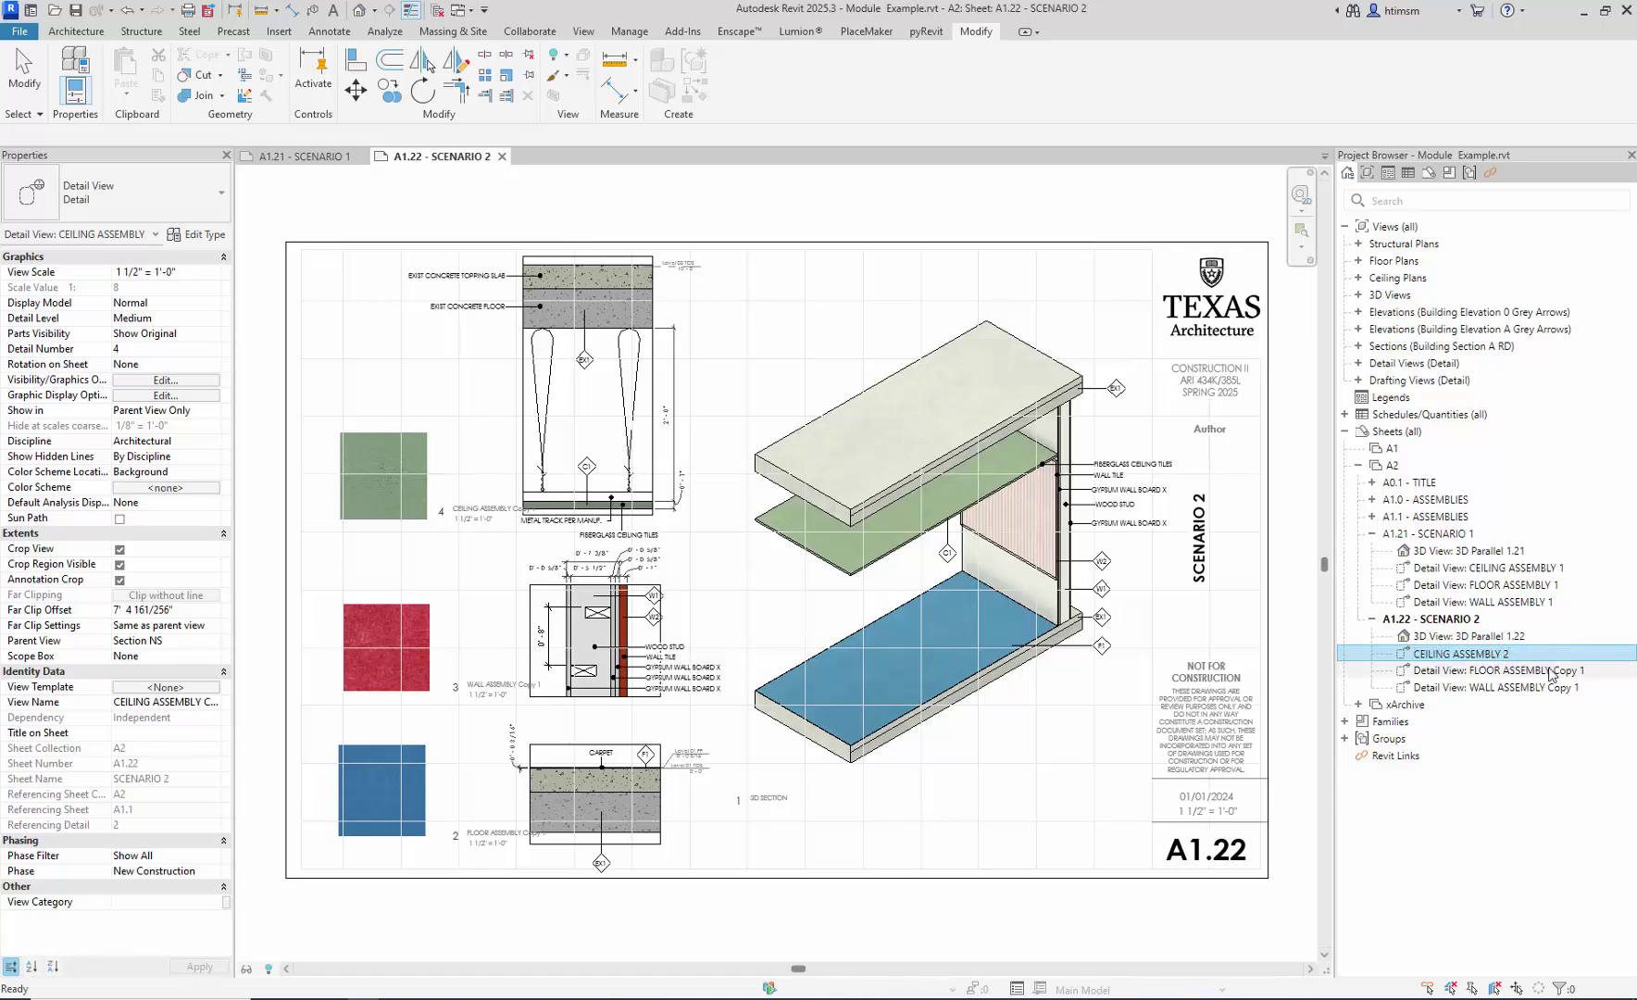
{"action": "key", "text": "Return"}
Step: Rename the copied floor detail view on sheet A1.22 as FLOOR ASSEMBLY 2
{"action": "left_click", "coordinate": [1574, 671]}
{"action": "left_click", "coordinate": [1579, 672]}
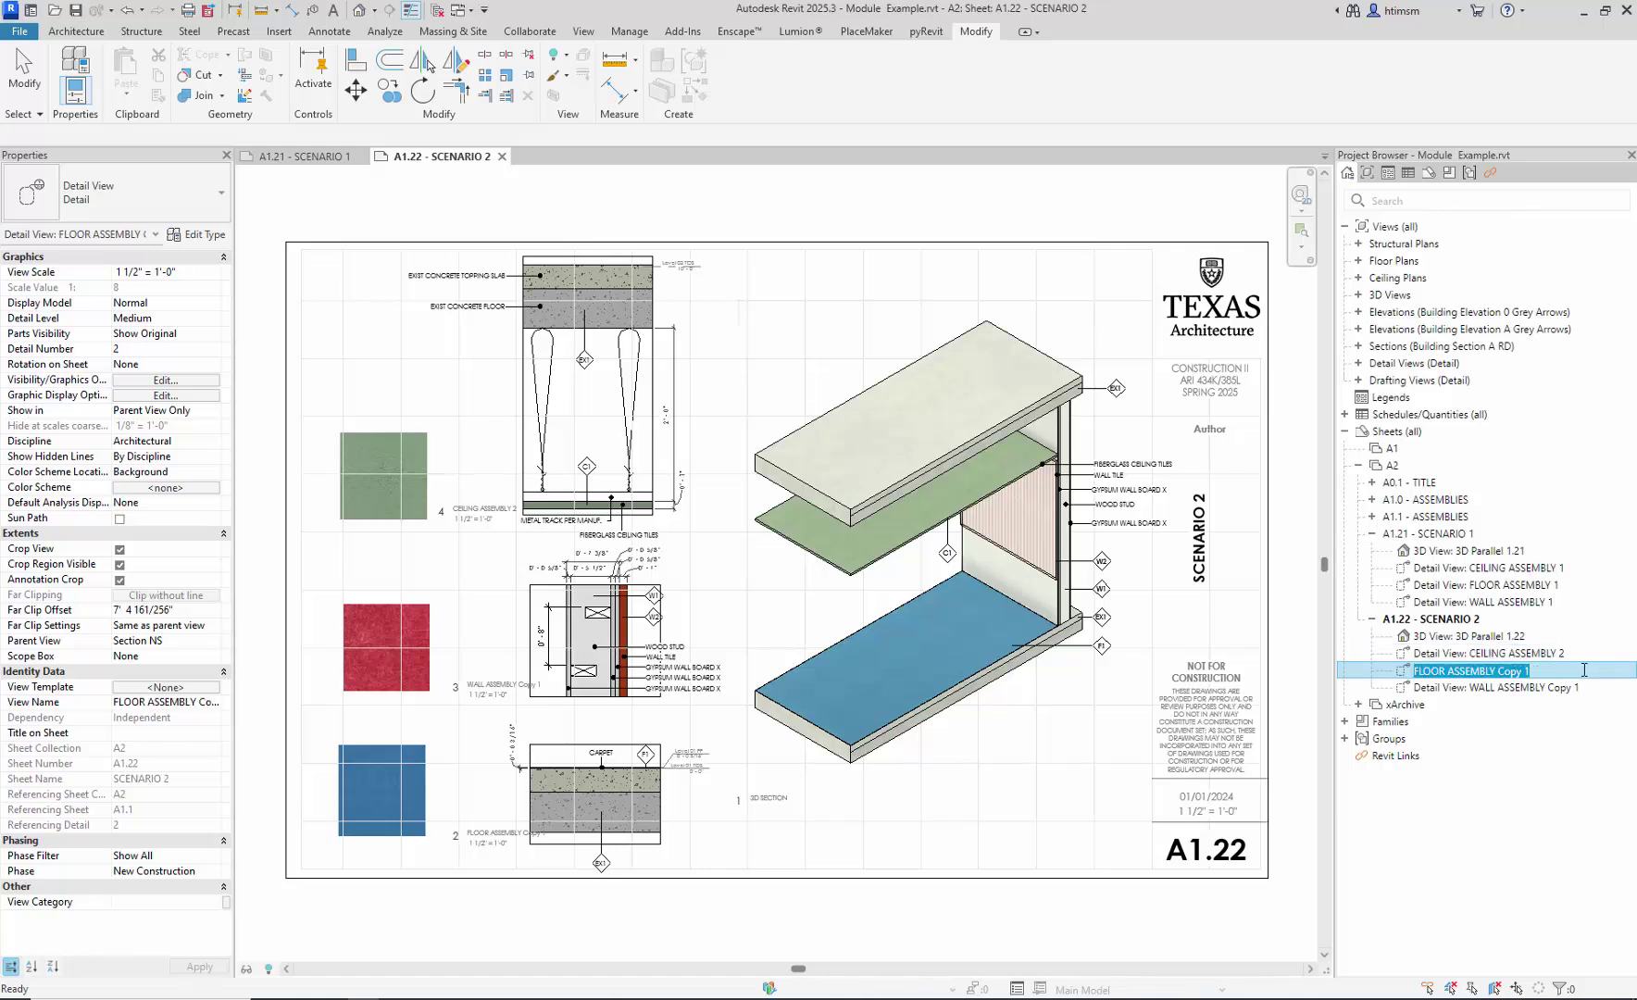
{"action": "left_click", "coordinate": [1537, 669]}
{"action": "left_click_drag", "start_coordinate": [1537, 669], "coordinate": [1499, 673]}
{"action": "type", "text": "2"}
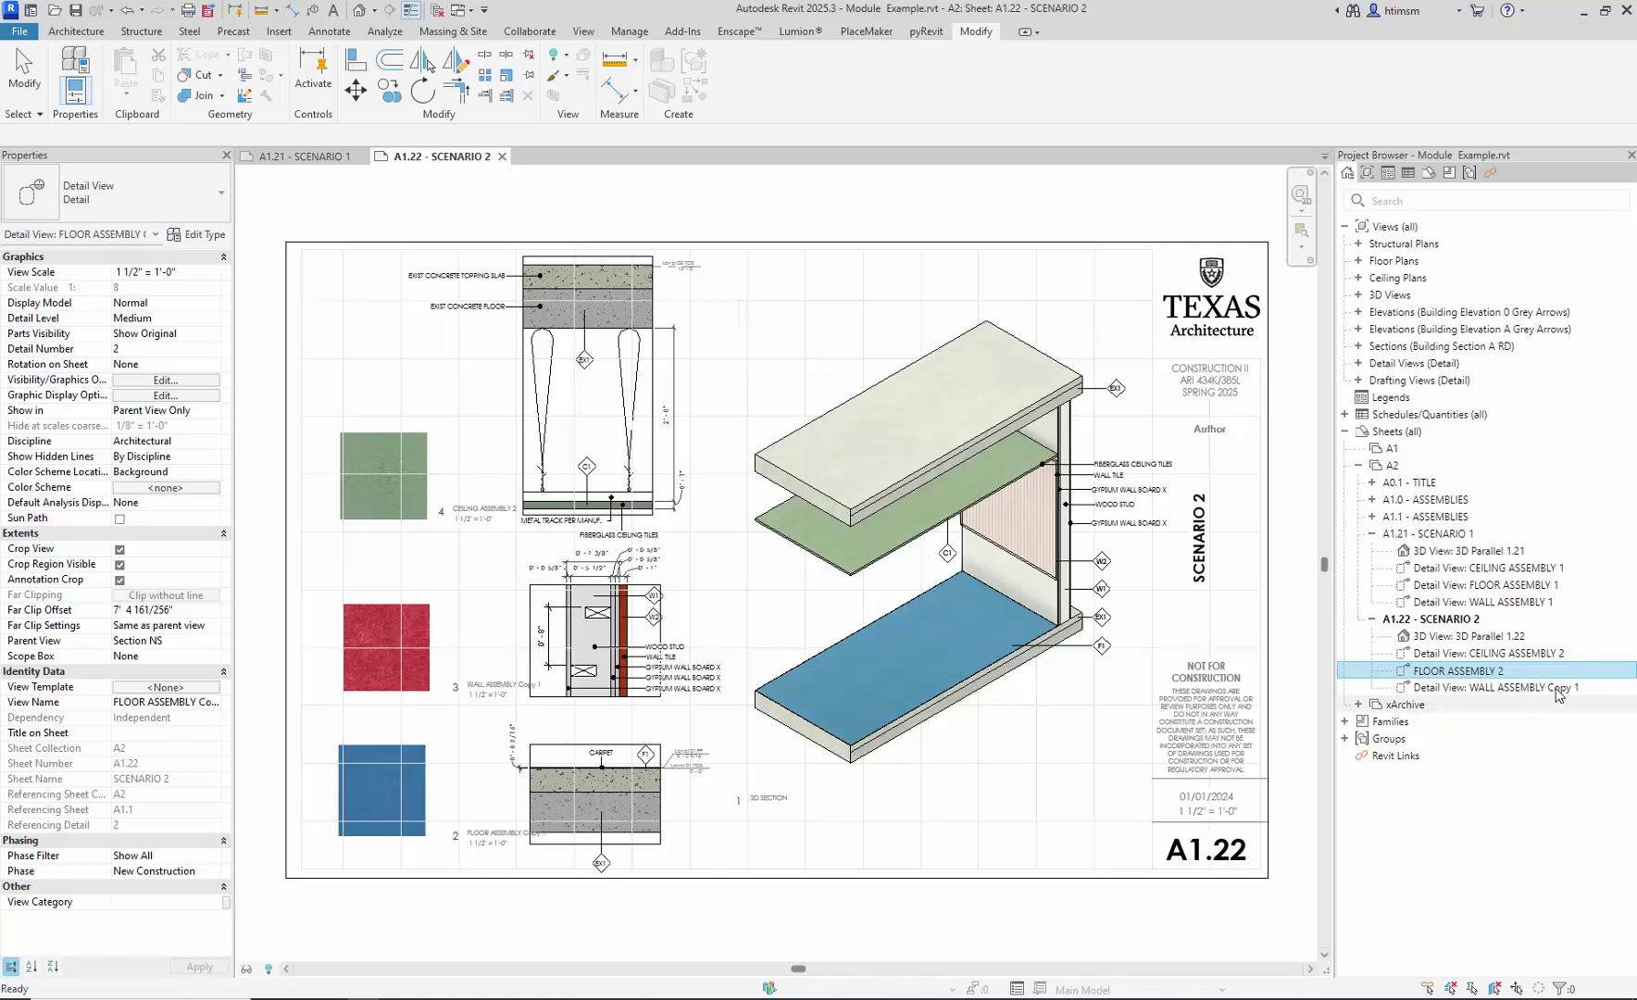
{"action": "key", "text": "Return"}
Step: Rename the copied wall detail view on sheet A1.22 as WALL ASSEMBLY 2
{"action": "left_click", "coordinate": [1563, 689]}
{"action": "left_click", "coordinate": [1563, 689]}
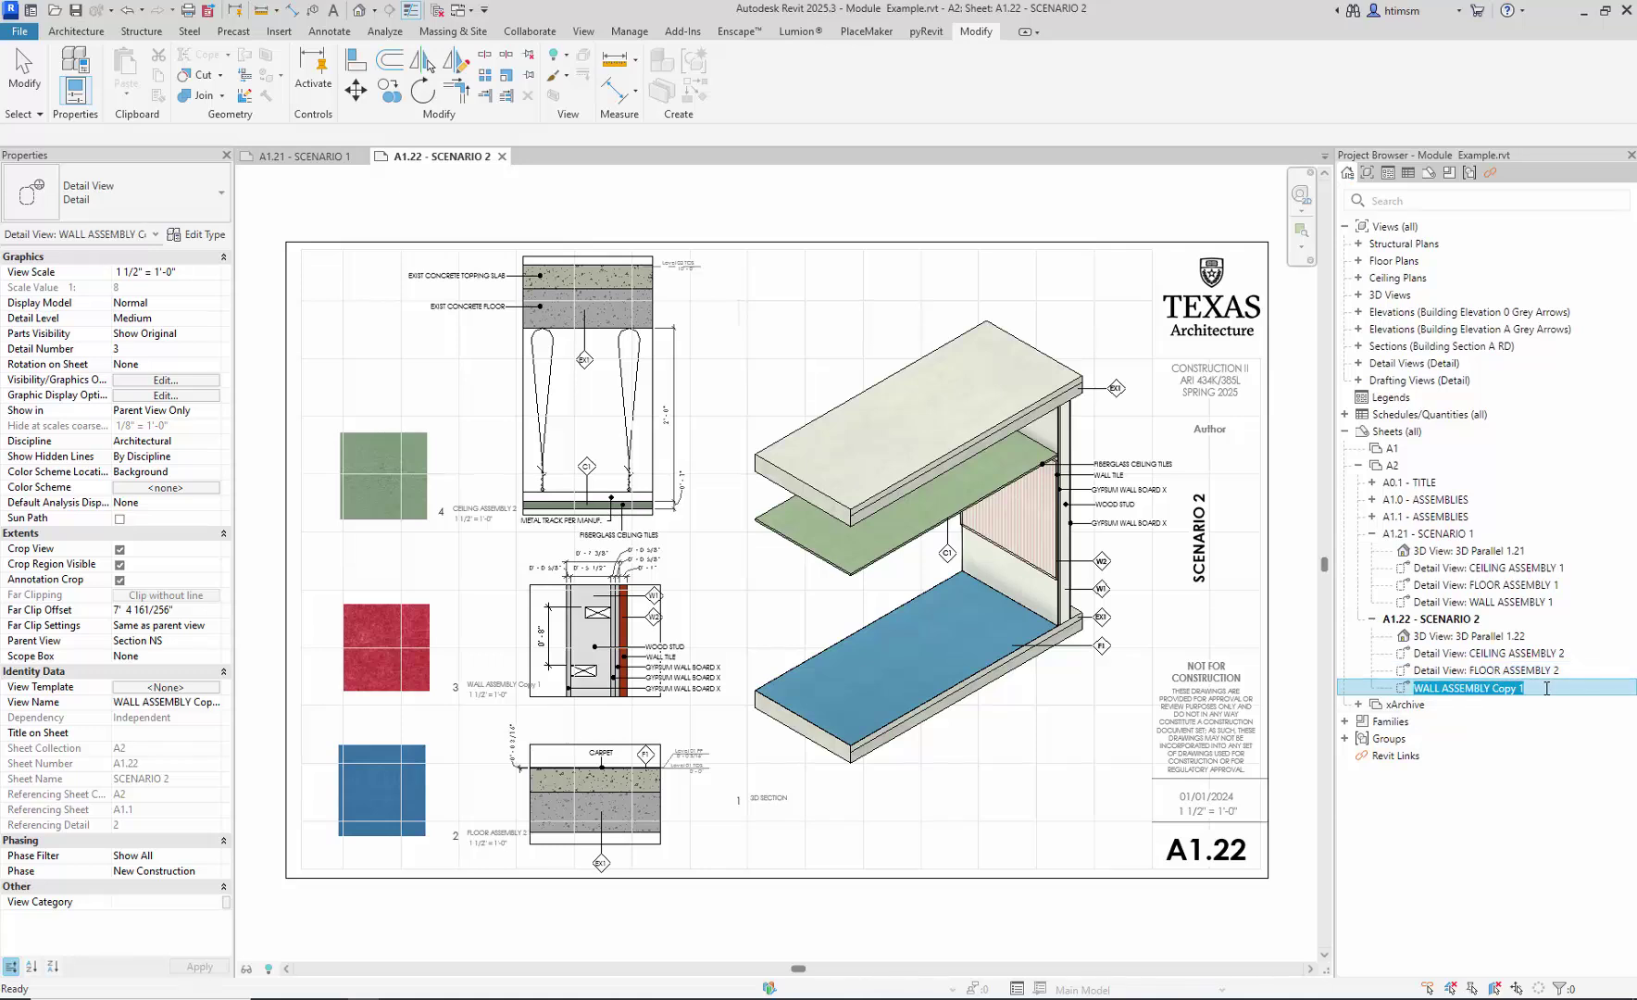
{"action": "left_click_drag", "start_coordinate": [1523, 687], "coordinate": [1494, 688]}
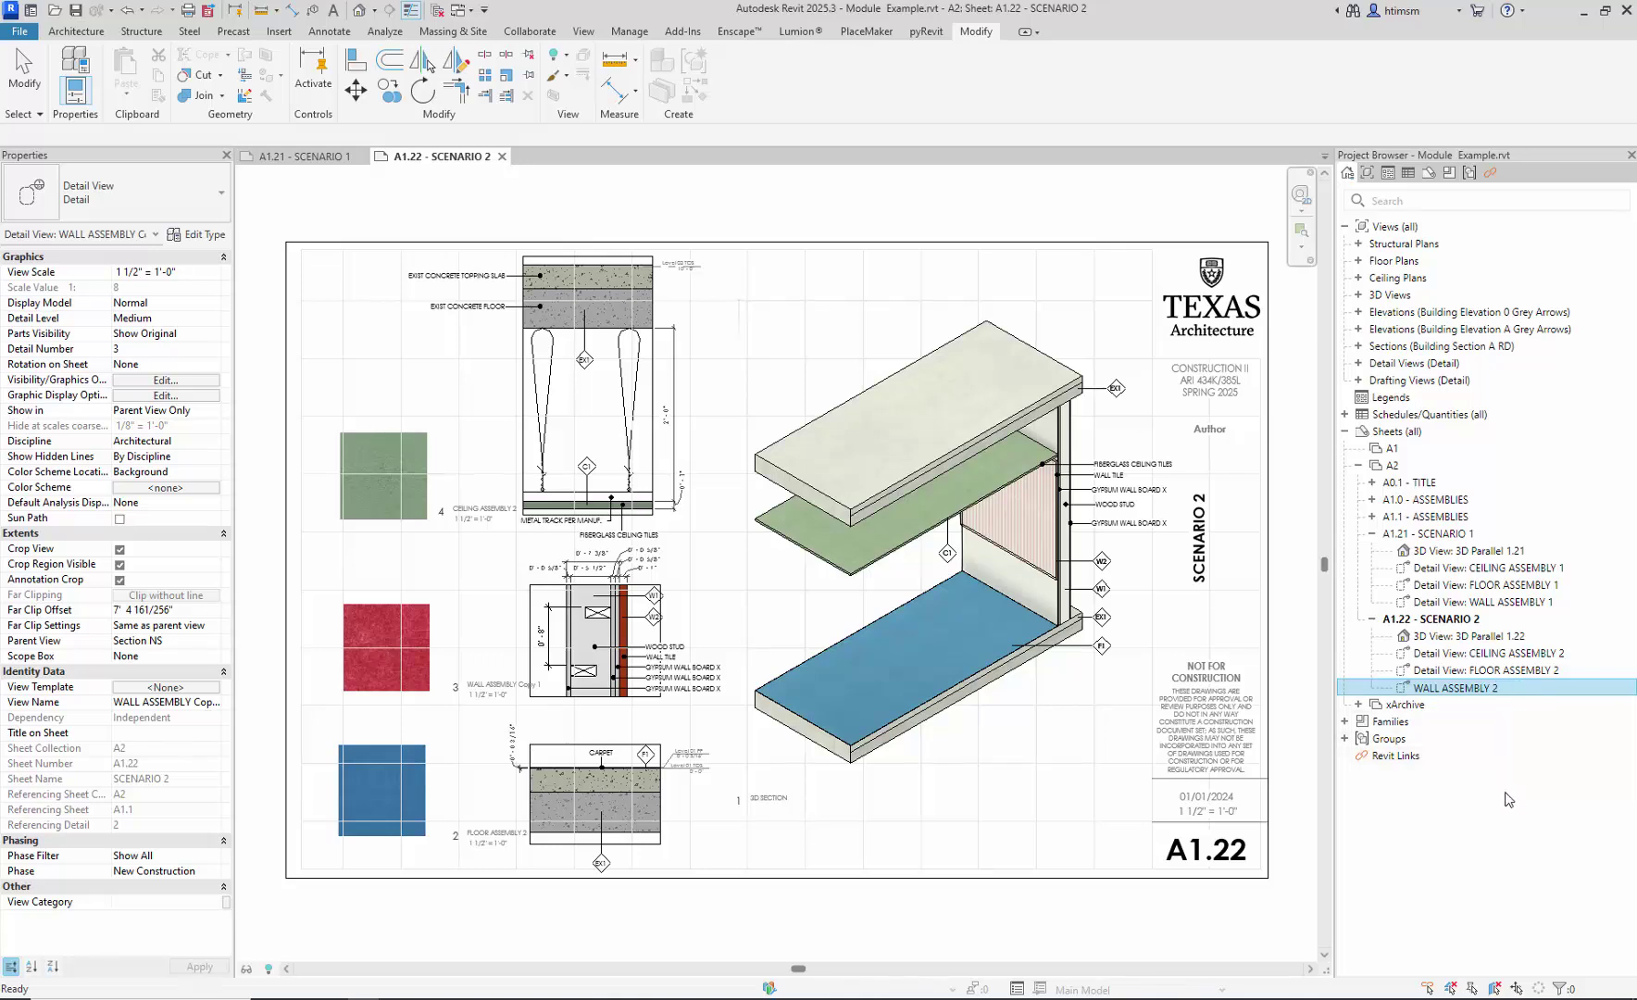
{"action": "type", "text": "2"}
{"action": "key", "text": "Return"}
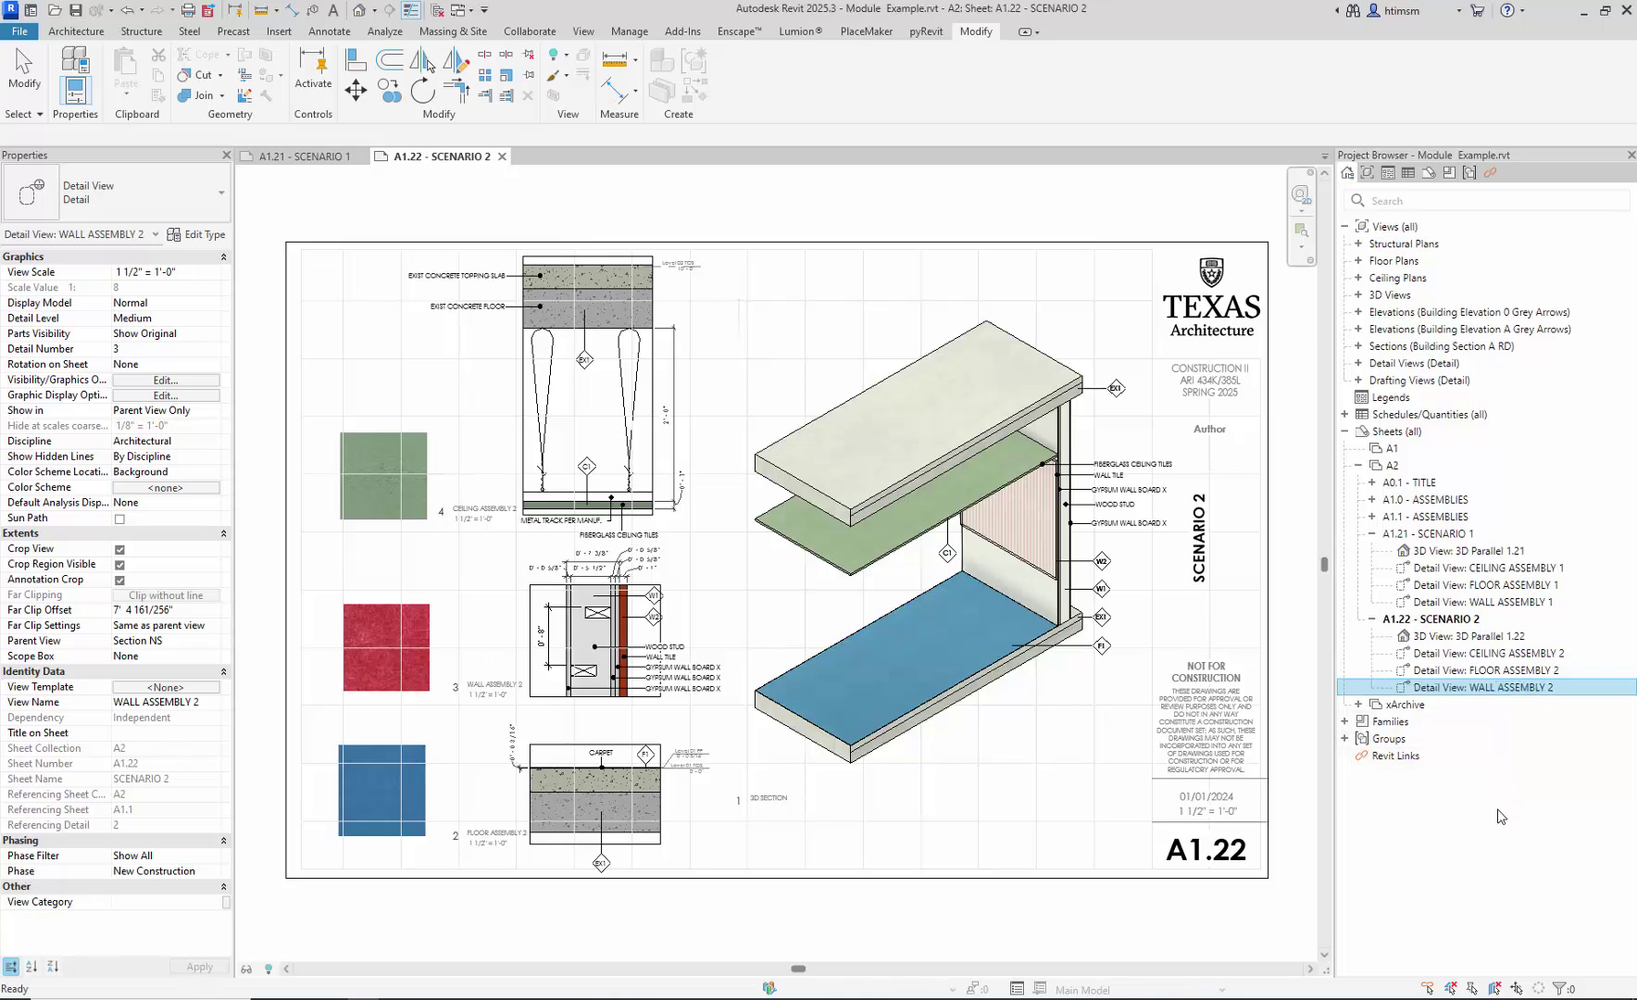